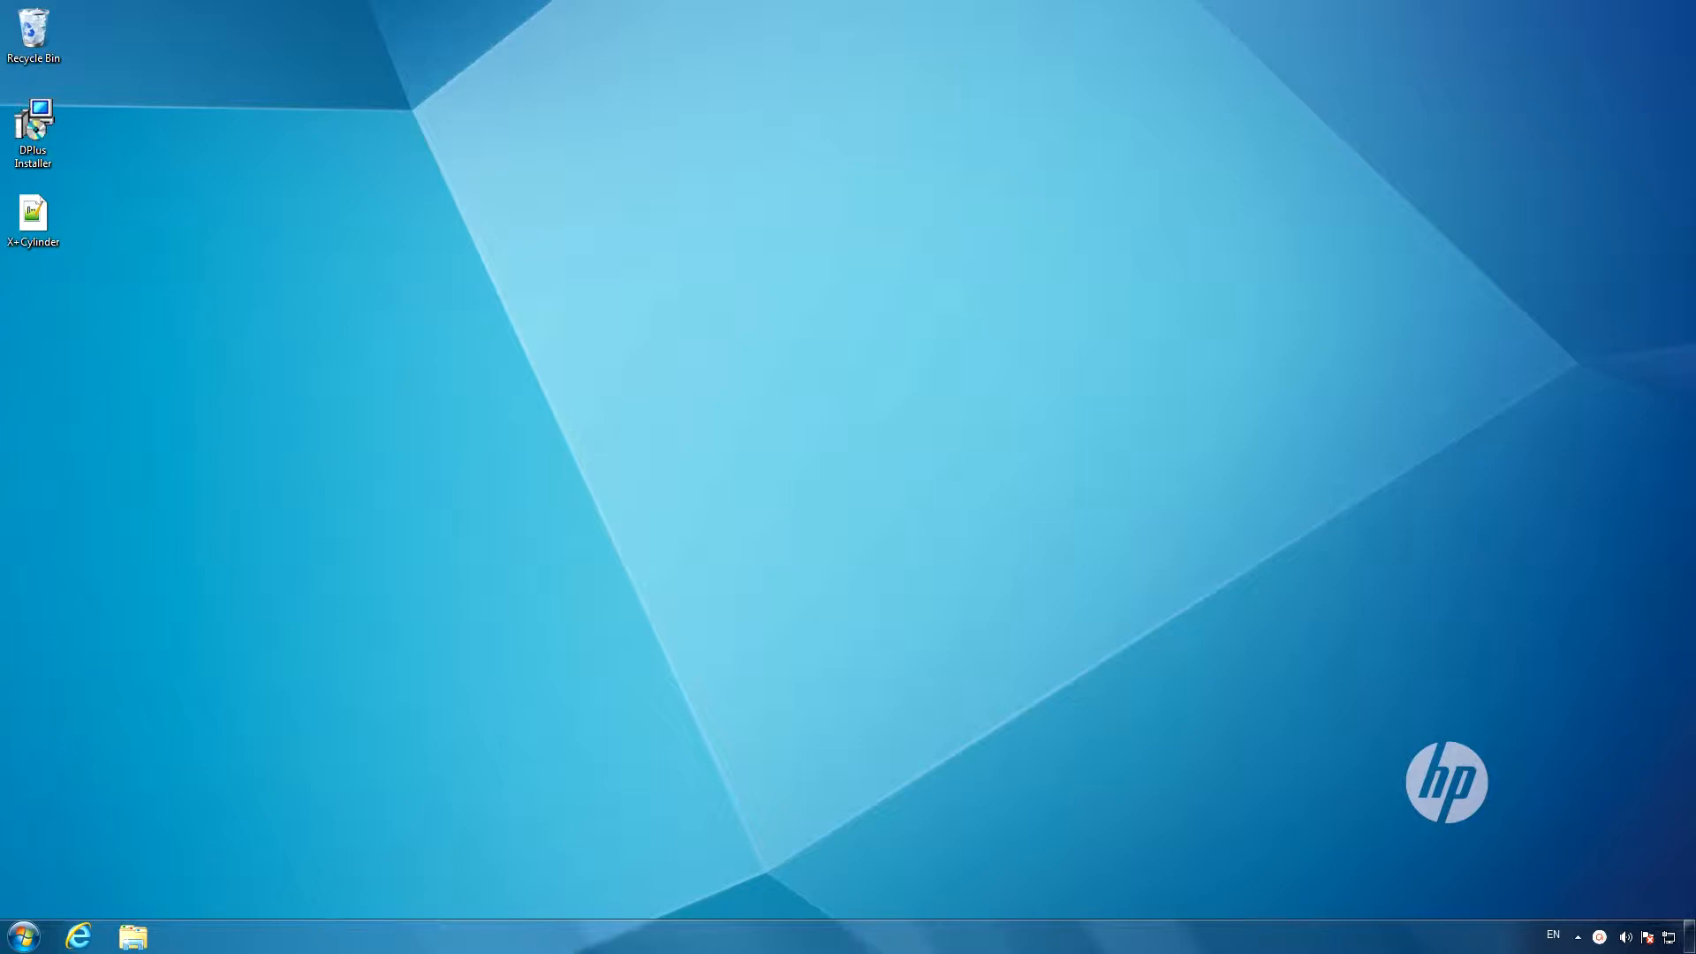
# Run the DPlus Installer from the desktop and install D+ v3.3.3.0 in the default folder.
pyautogui.doubleClick(31, 128)
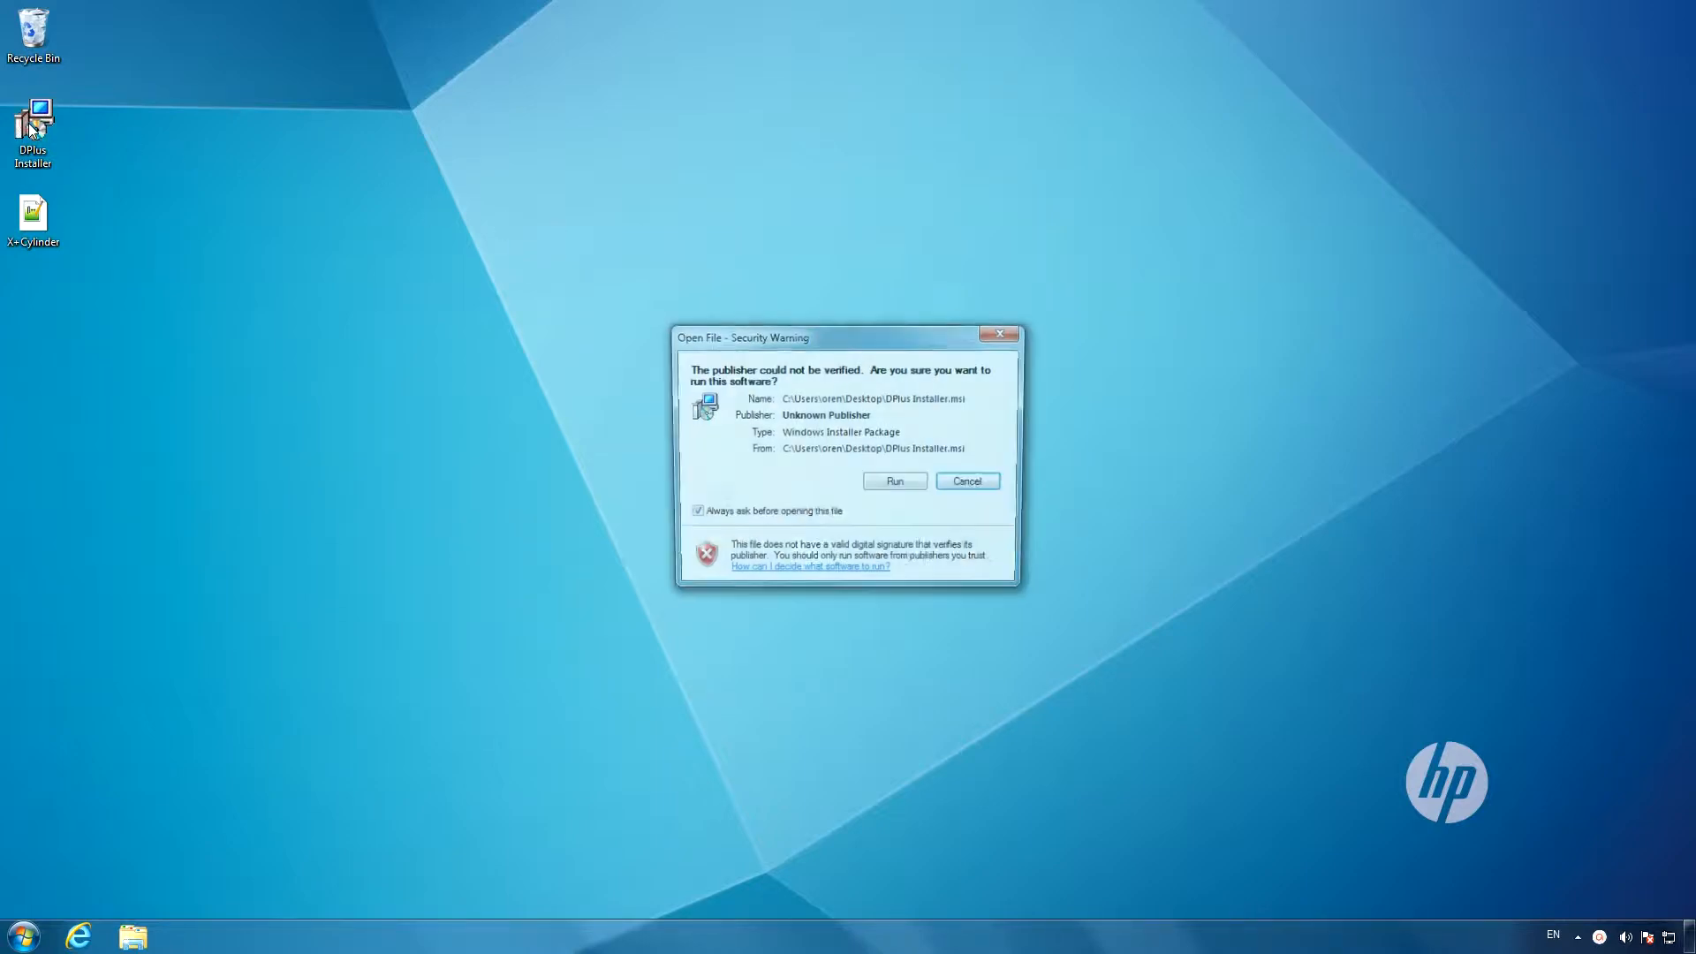
pyautogui.click(892, 486)
pyautogui.click(949, 609)
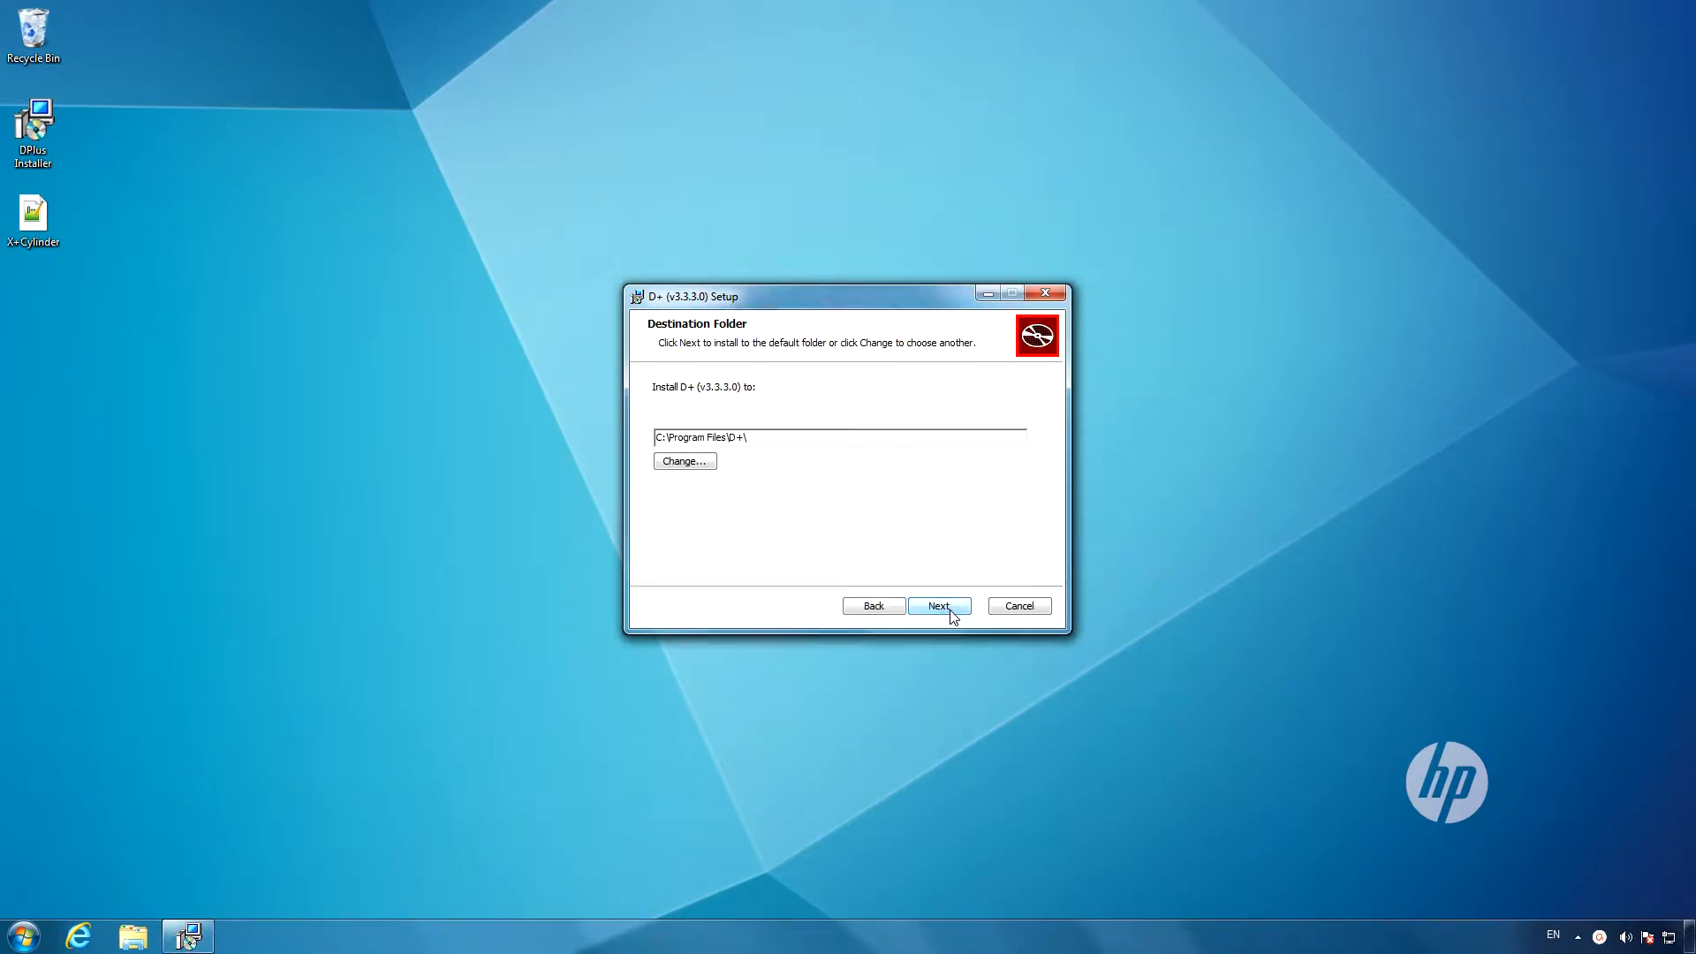
pyautogui.click(949, 609)
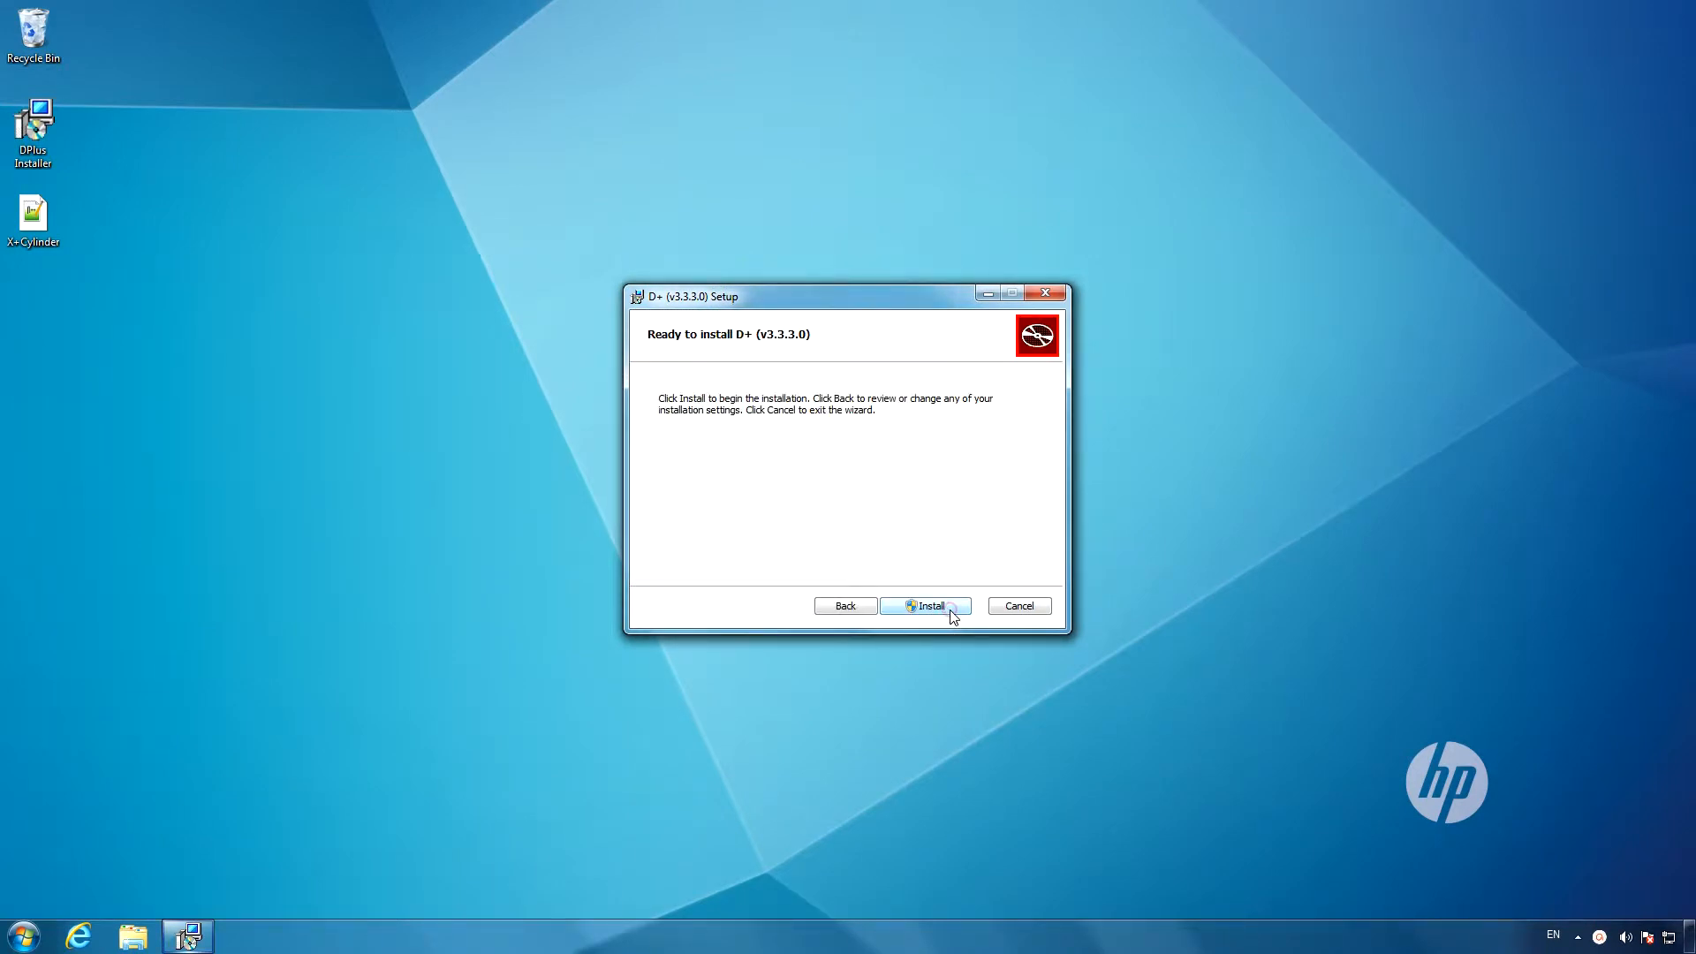
pyautogui.click(949, 610)
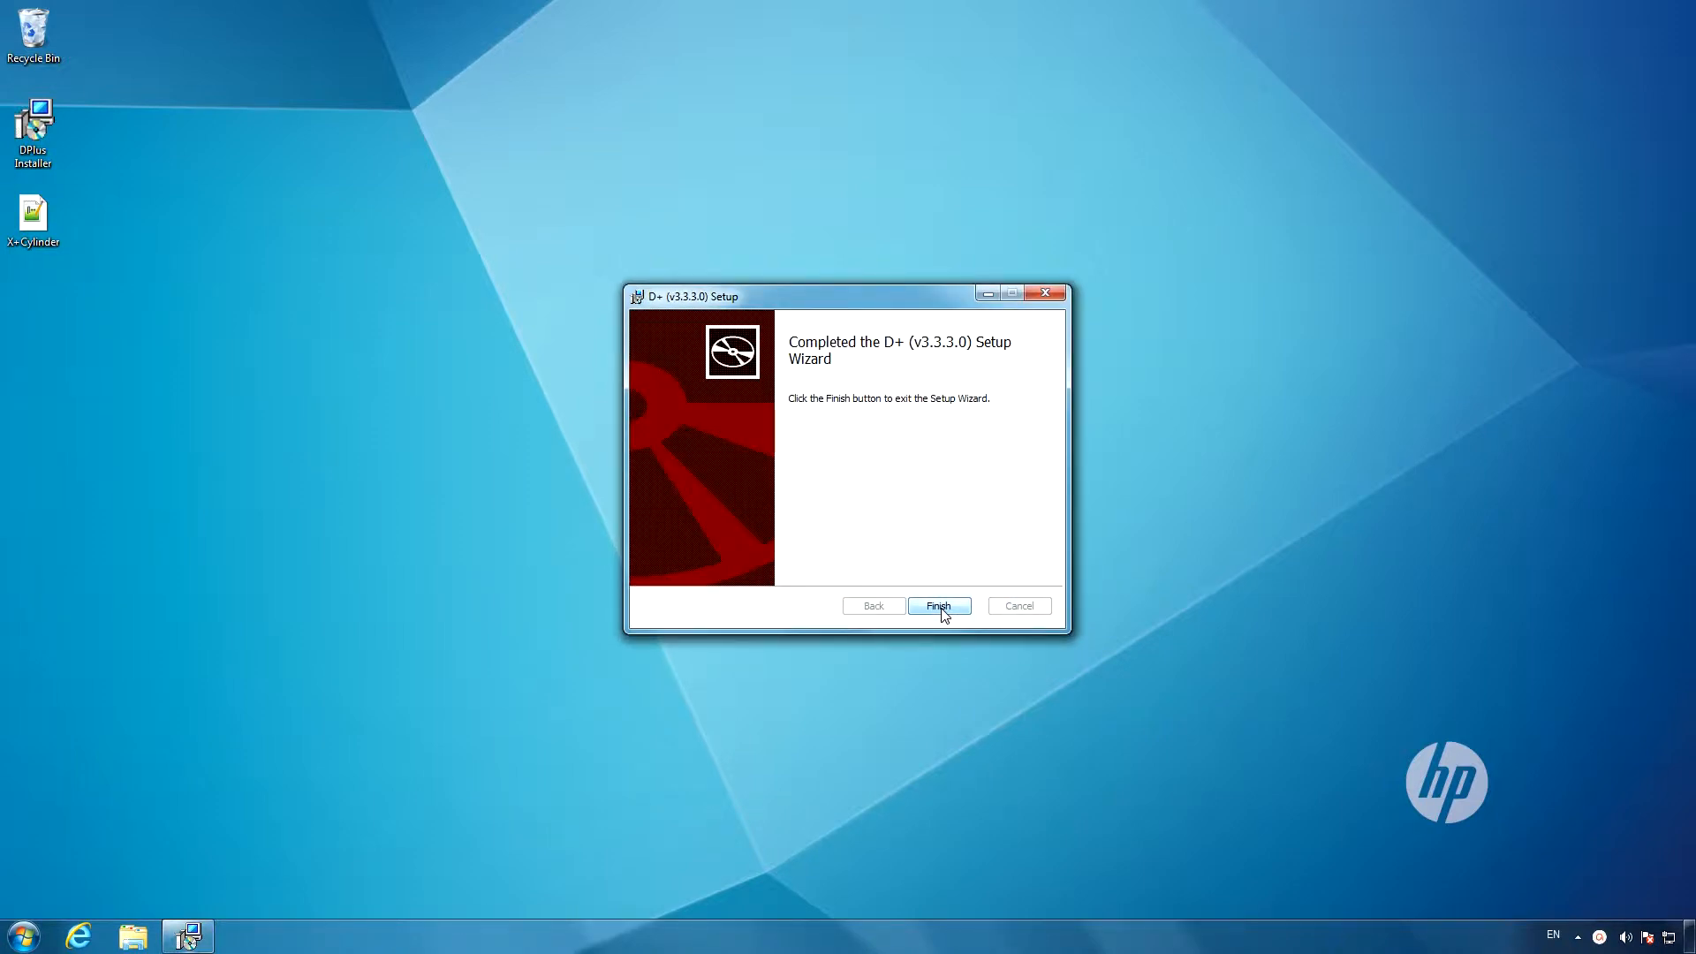
pyautogui.click(939, 607)
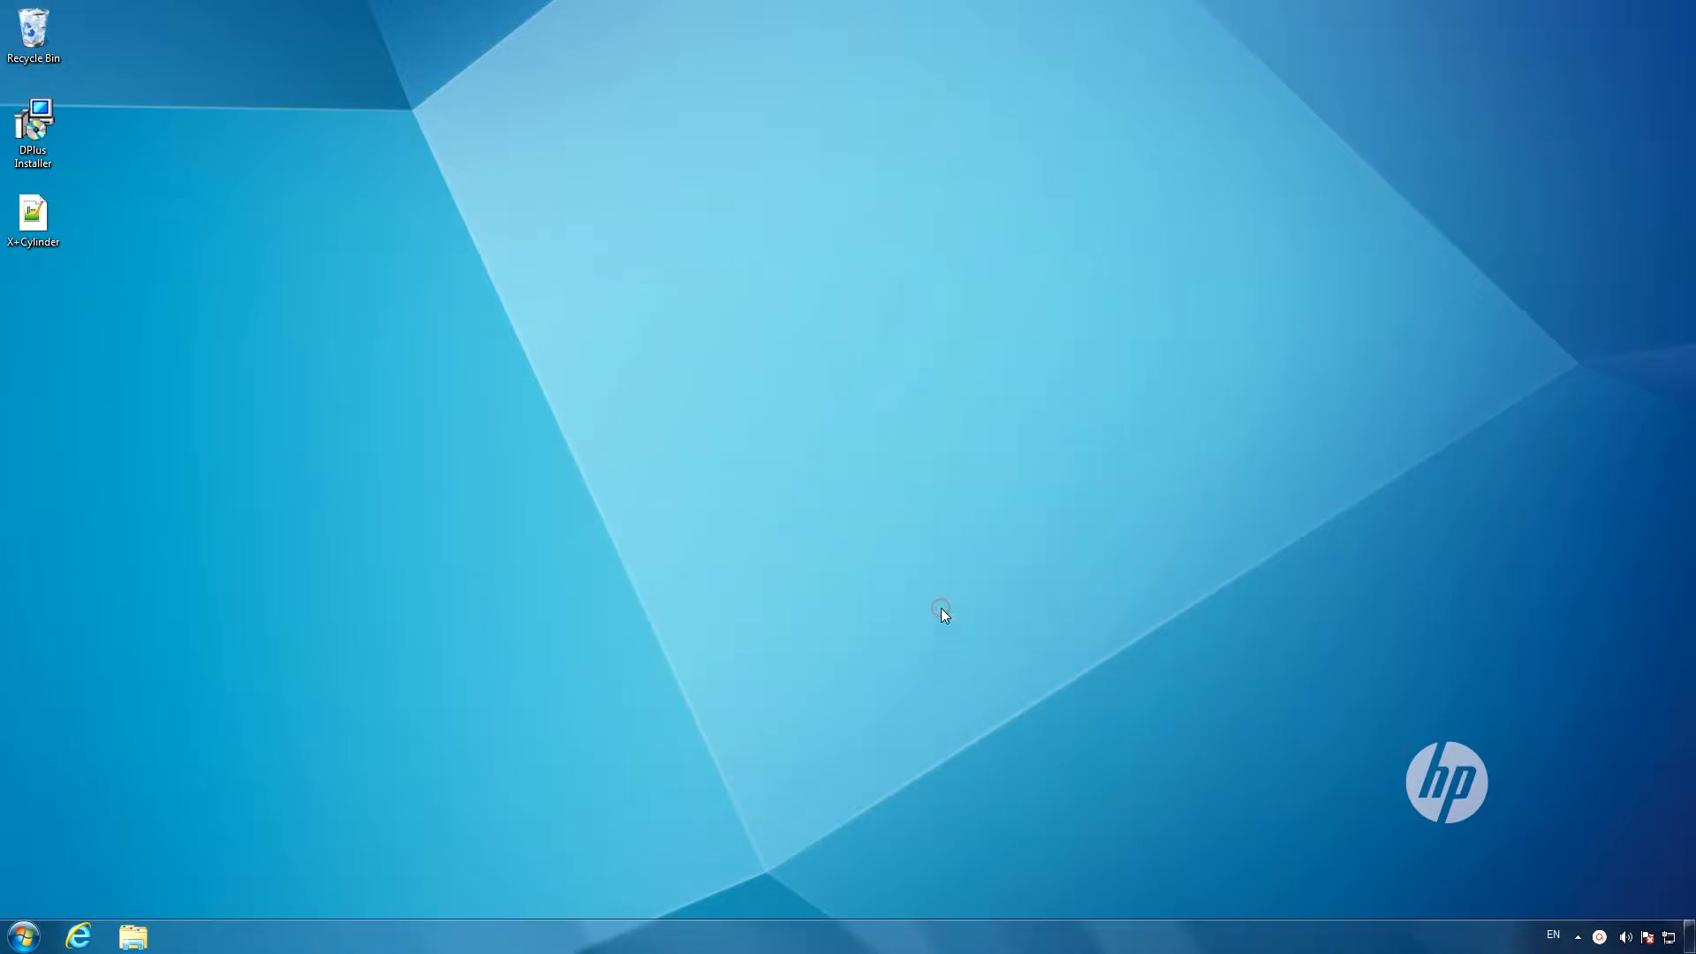
# Launch the newly installed D+ from its program folder.
pyautogui.click(29, 940)
pyautogui.click(61, 861)
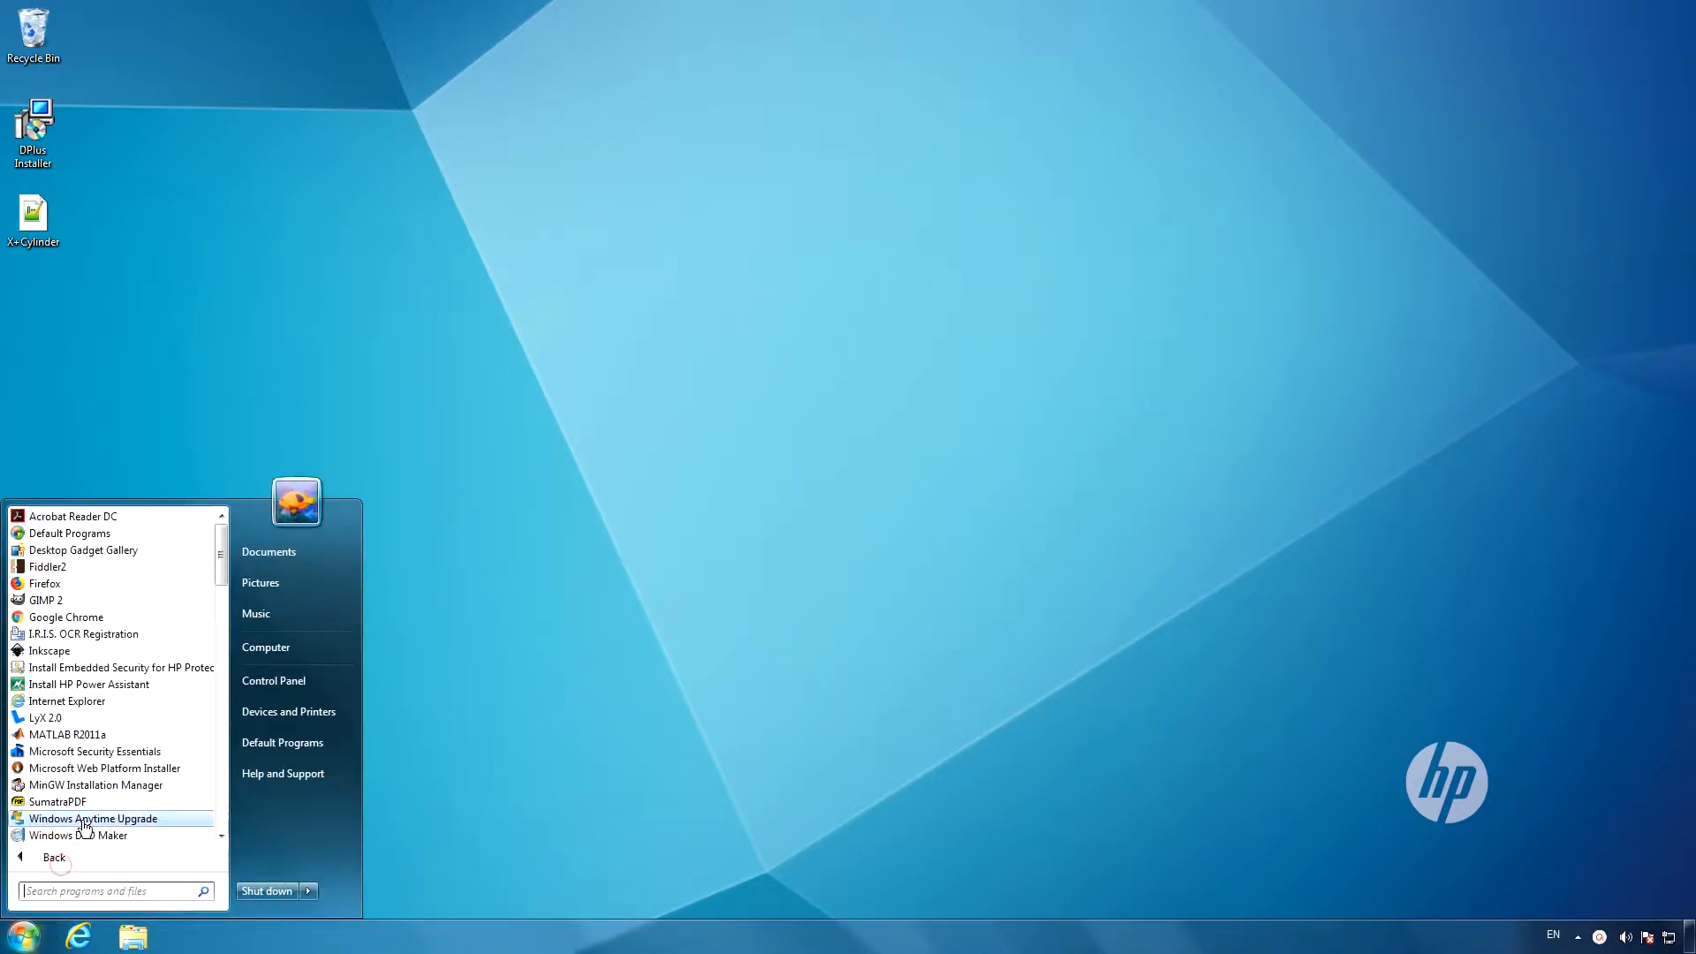
pyautogui.scroll(-5, 89, 786)
pyautogui.scroll(-5, 89, 786)
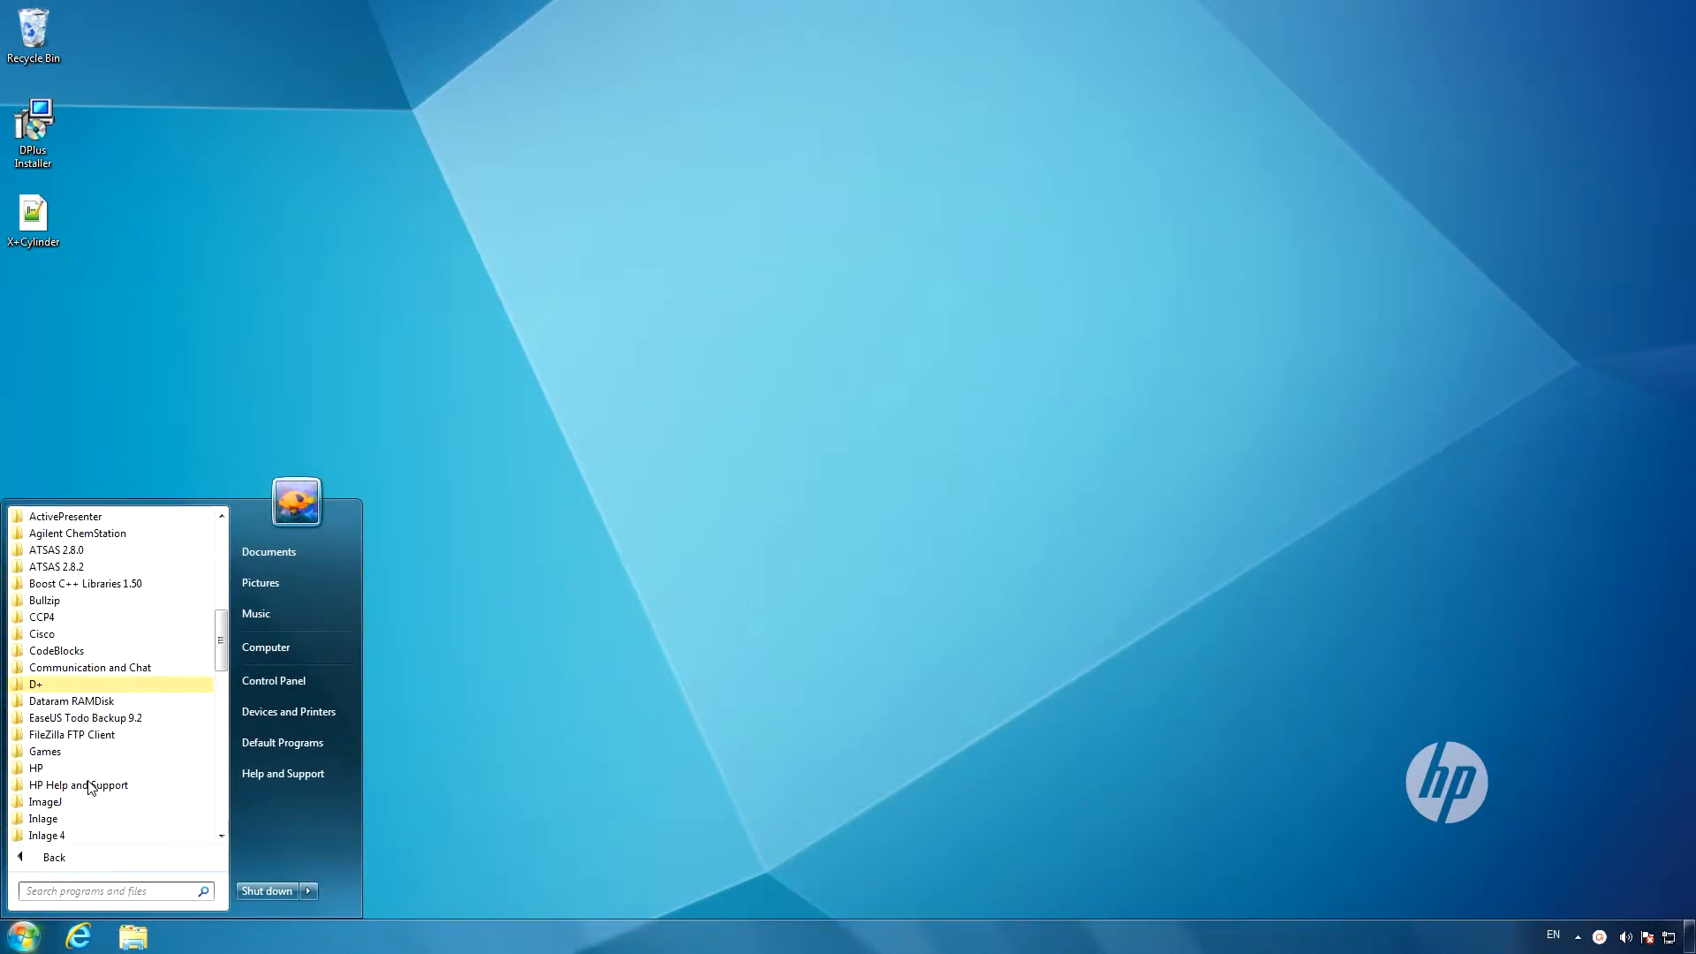
pyautogui.click(53, 685)
pyautogui.click(55, 718)
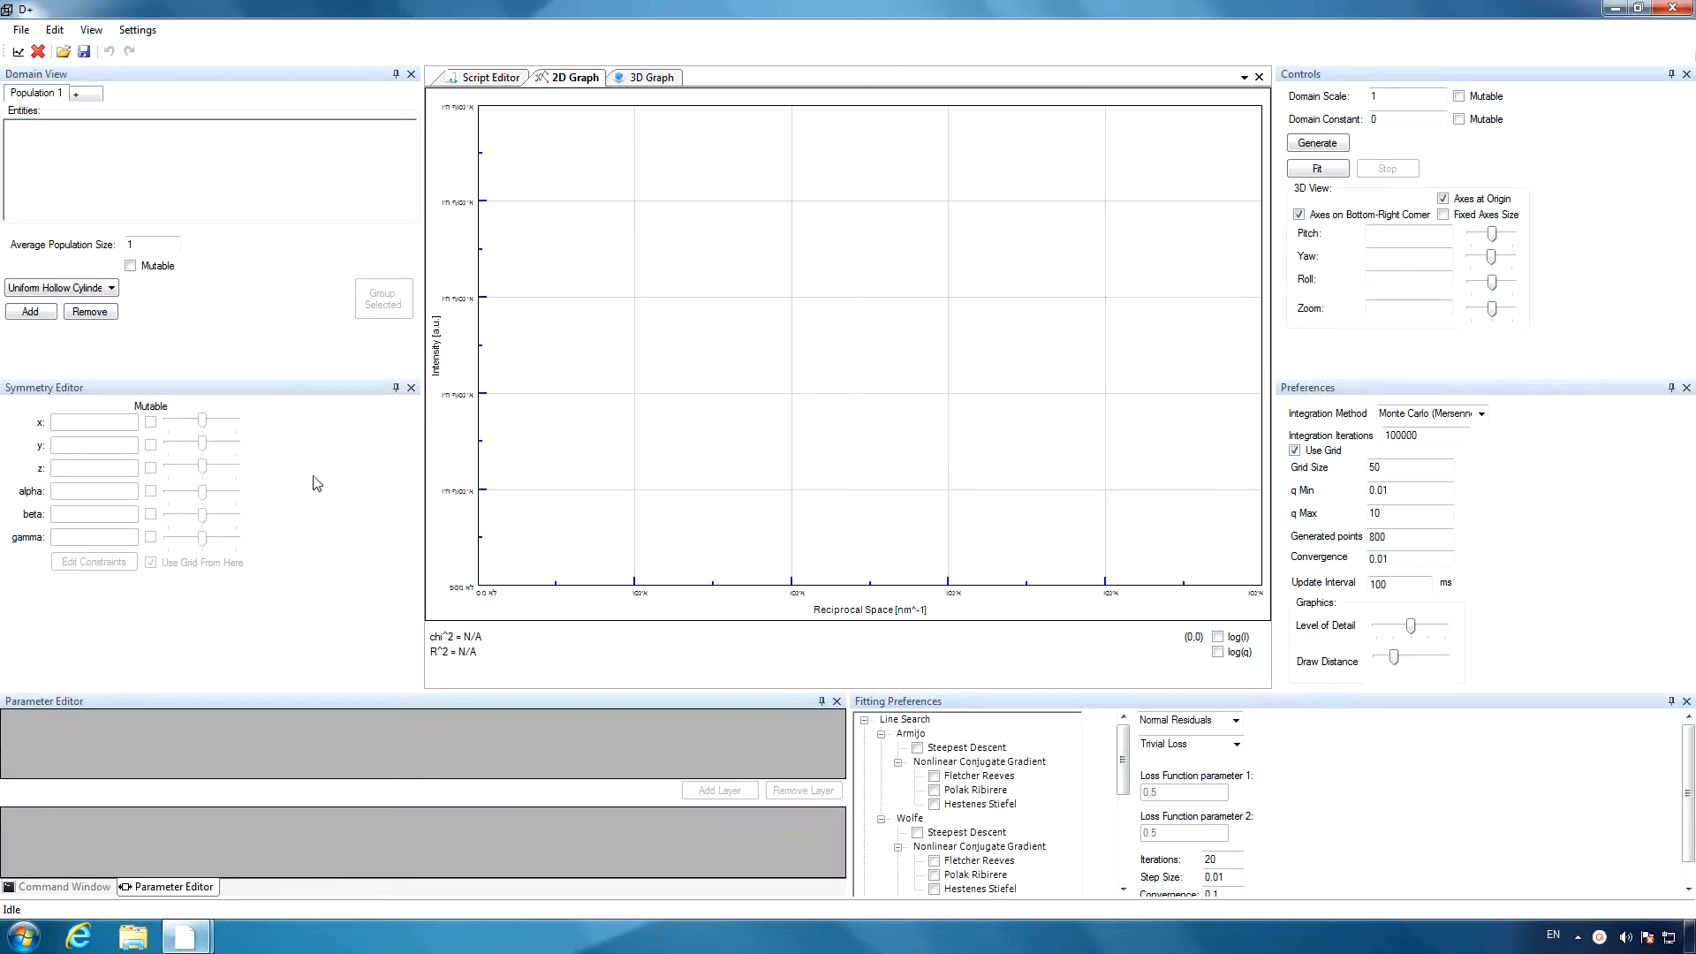
# Add a Uniform Hollow Cylinder entity and show it in the 3D graph with fixed-size axes, rotated around its centre.
pyautogui.click(30, 313)
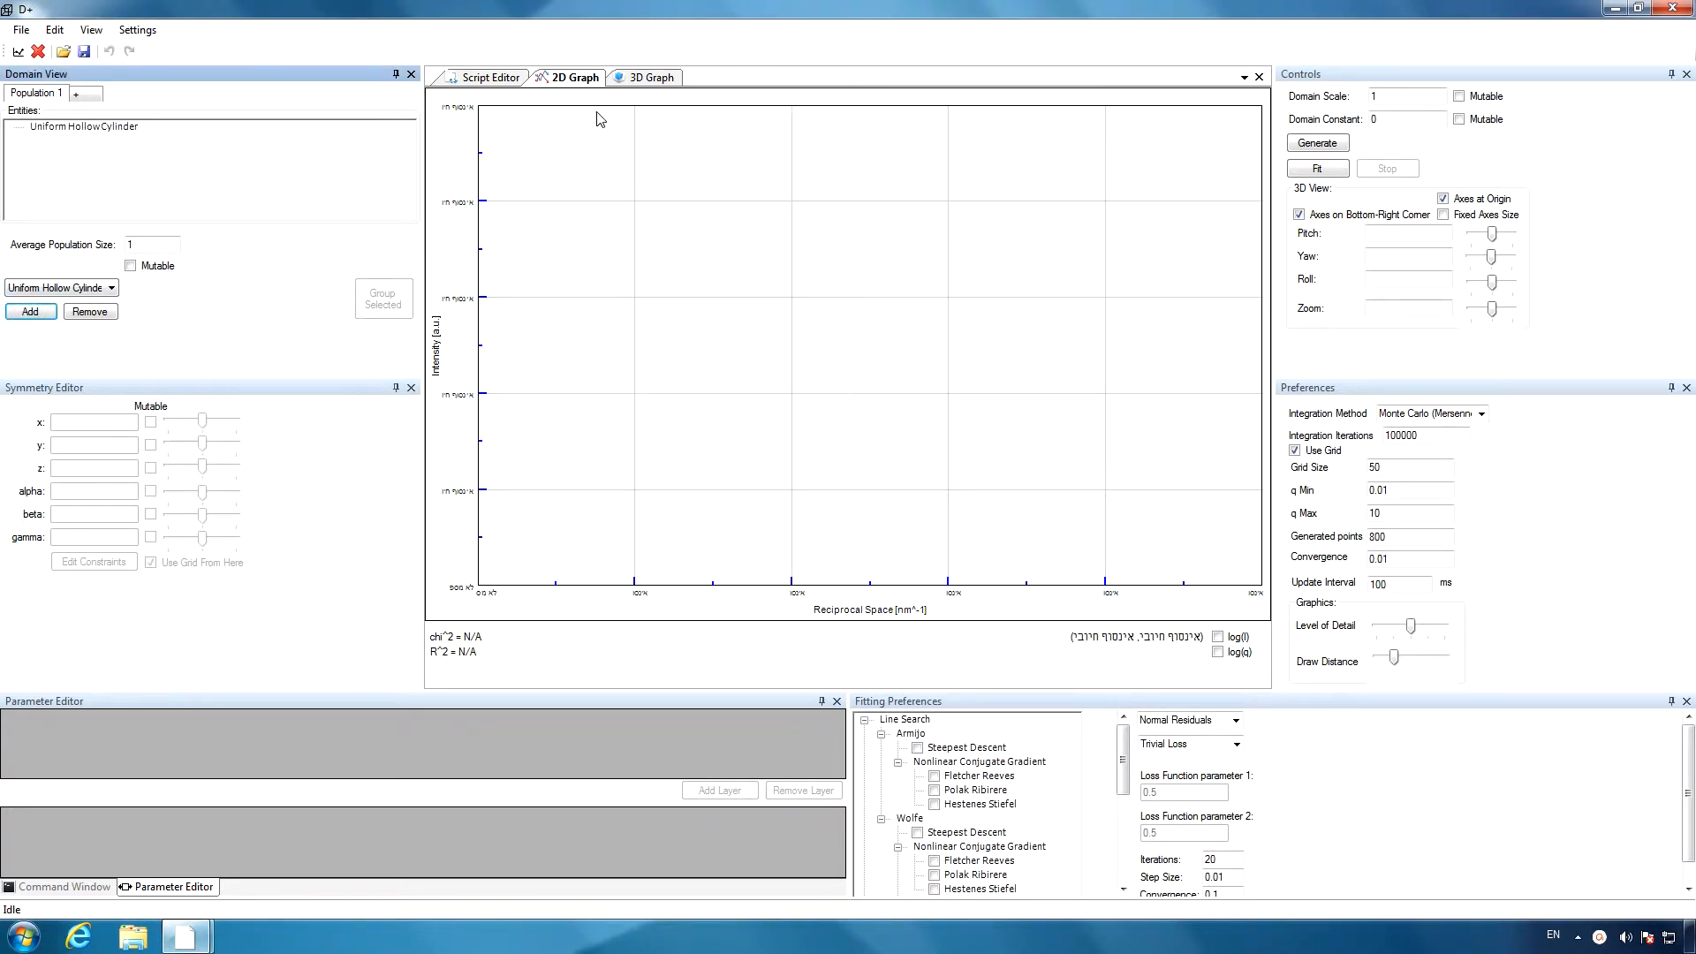
pyautogui.click(651, 80)
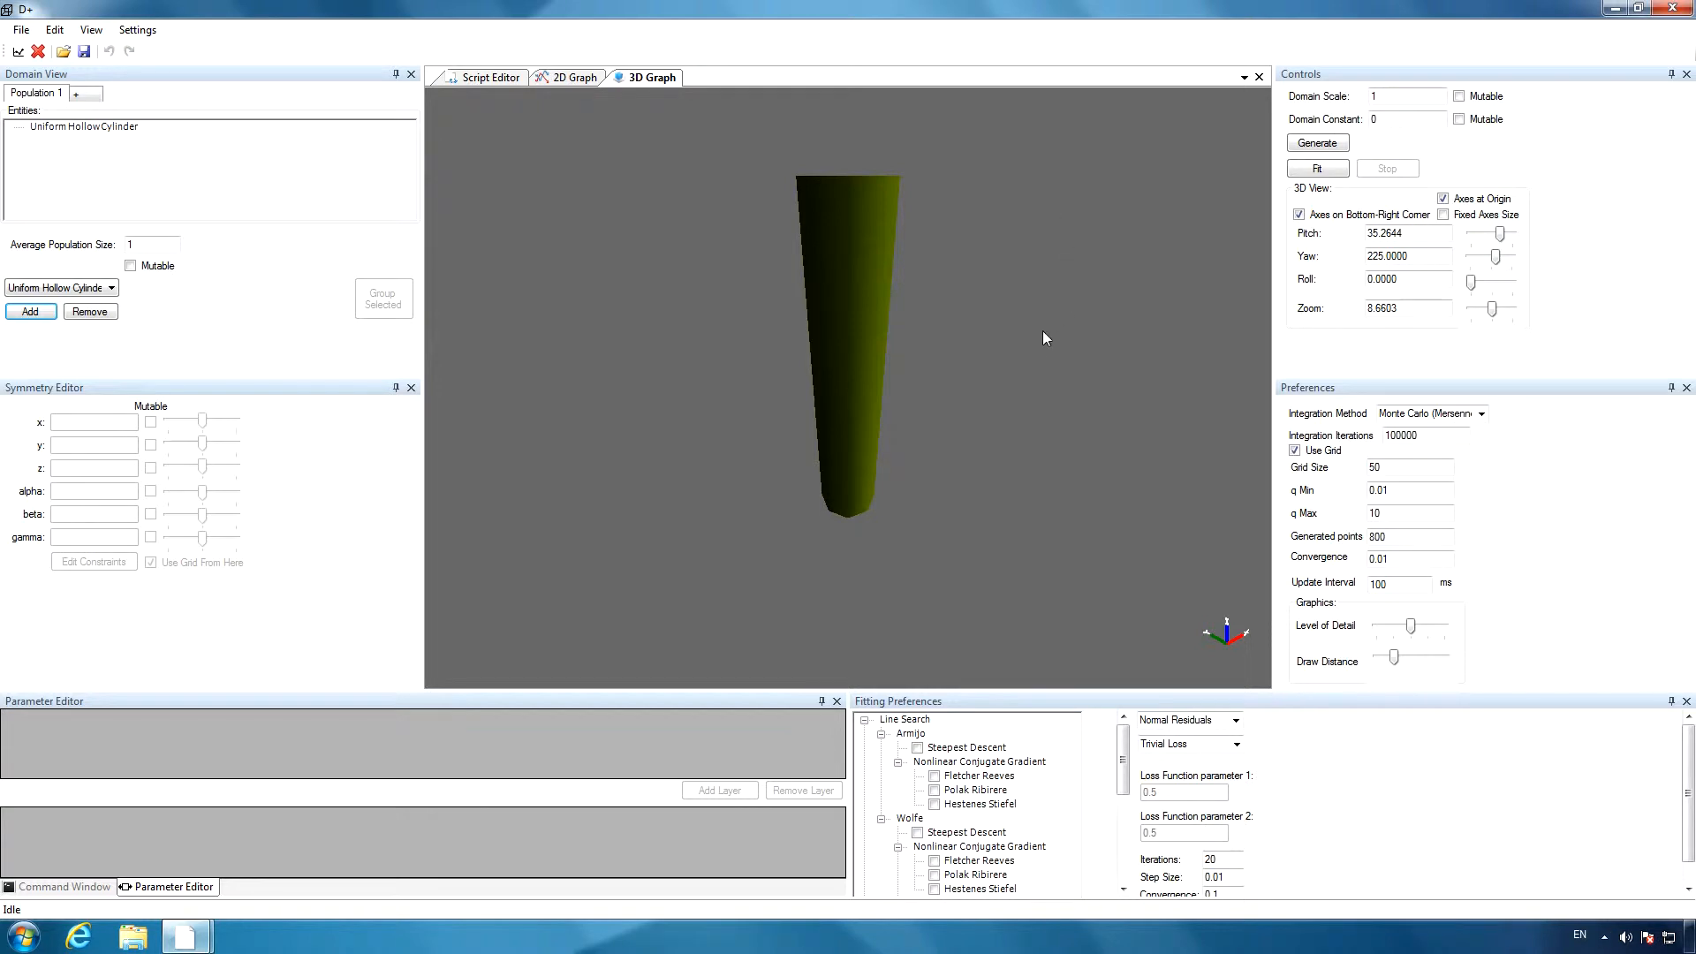
pyautogui.click(1443, 214)
pyautogui.moveTo(1122, 359); pyautogui.dragTo(642, 336)
pyautogui.moveTo(1132, 376); pyautogui.dragTo(711, 348)
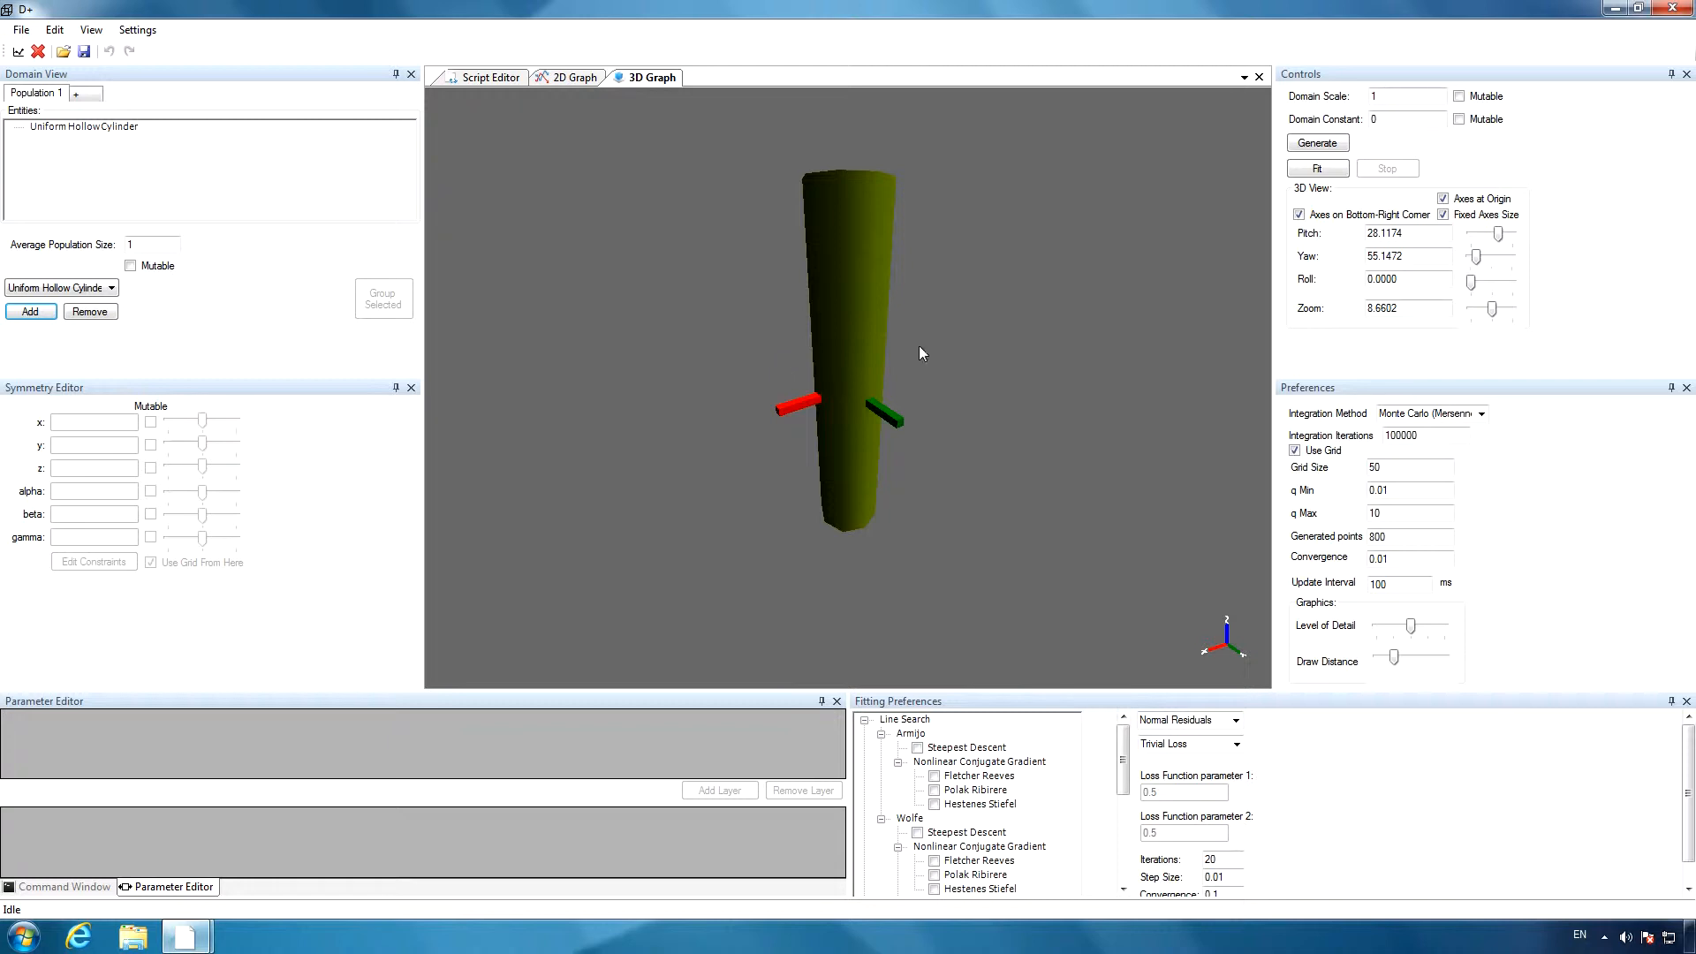
# Set the 3D view's zoom to 25, rotate the cylinder, and move in close to it.
pyautogui.doubleClick(1378, 308)
pyautogui.write('2')
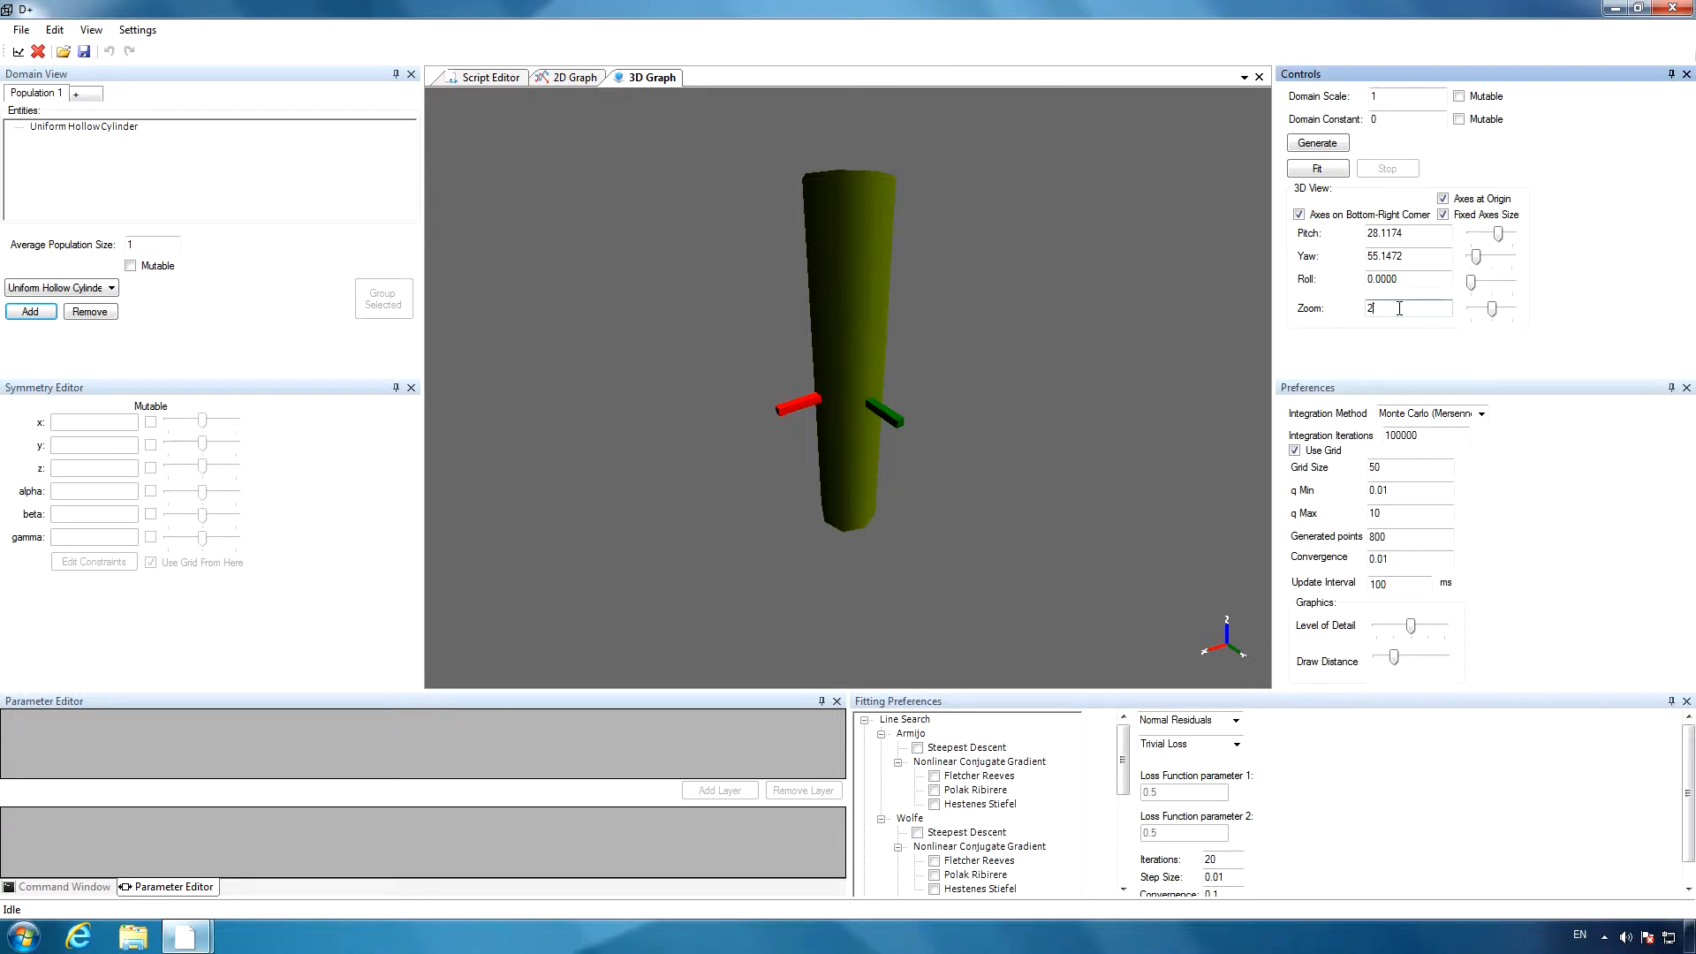
pyautogui.write('5')
pyautogui.press('Return')
pyautogui.moveTo(1033, 367); pyautogui.dragTo(887, 401)
pyautogui.scroll(10, 887, 394)
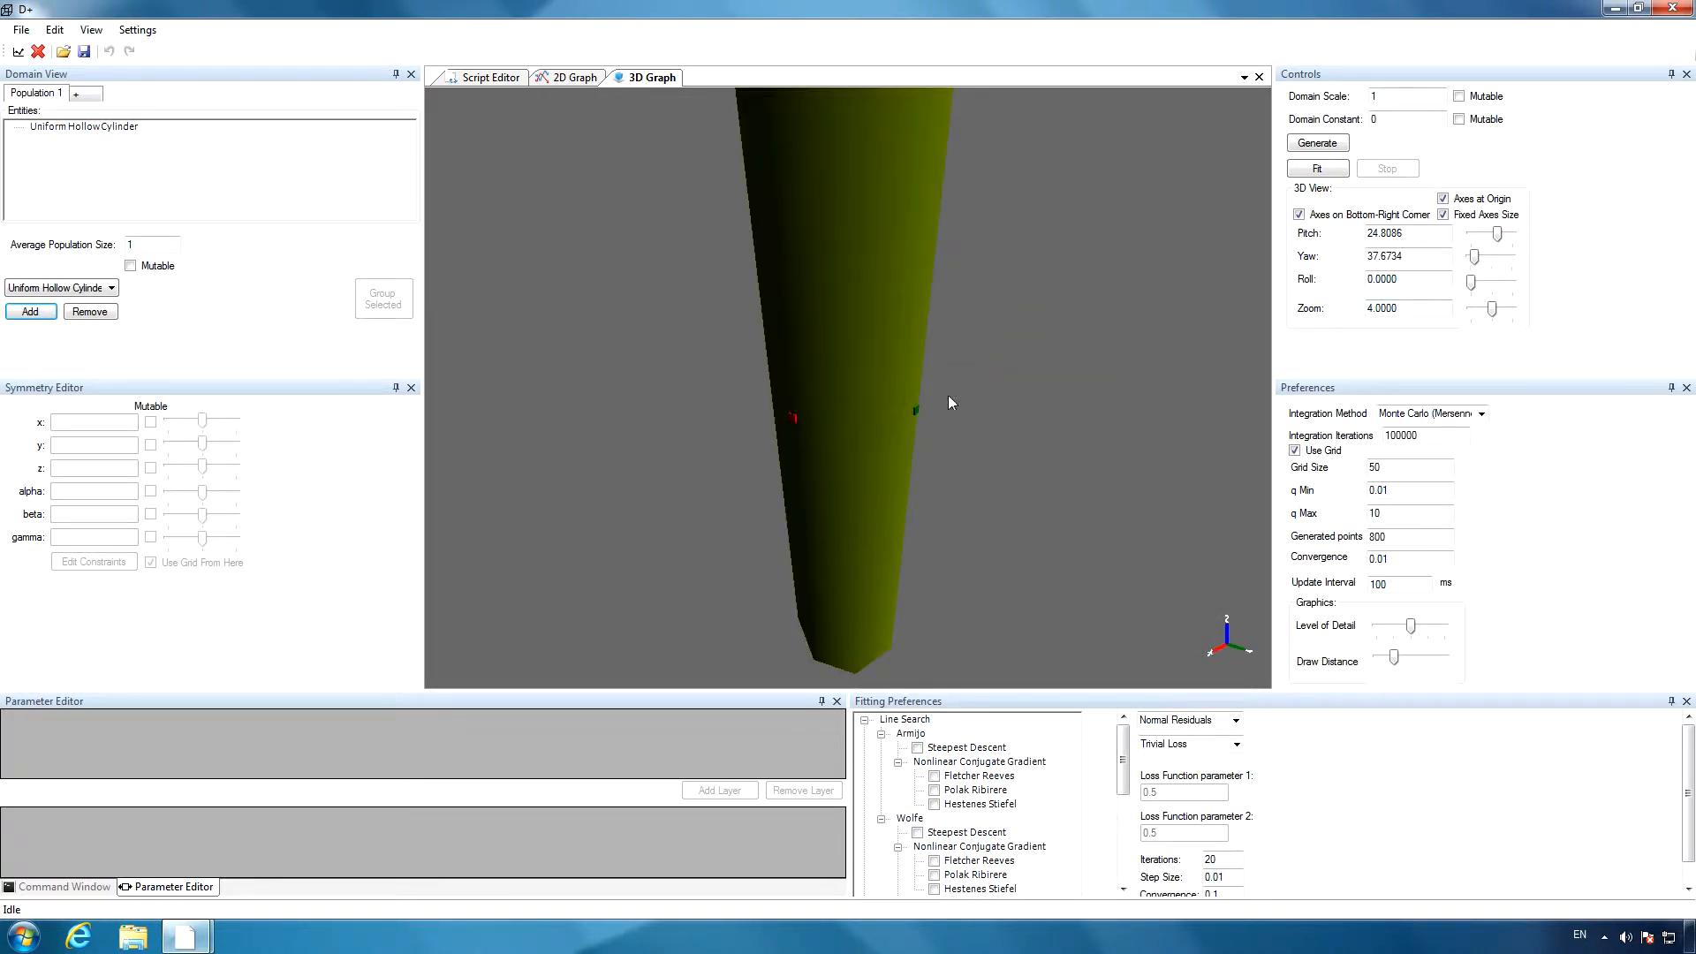
pyautogui.moveTo(1040, 463); pyautogui.dragTo(1034, 387)
# Set the 3D view's zoom to 15 and tilt the view to look down on the cylinder's end face.
pyautogui.doubleClick(1384, 309)
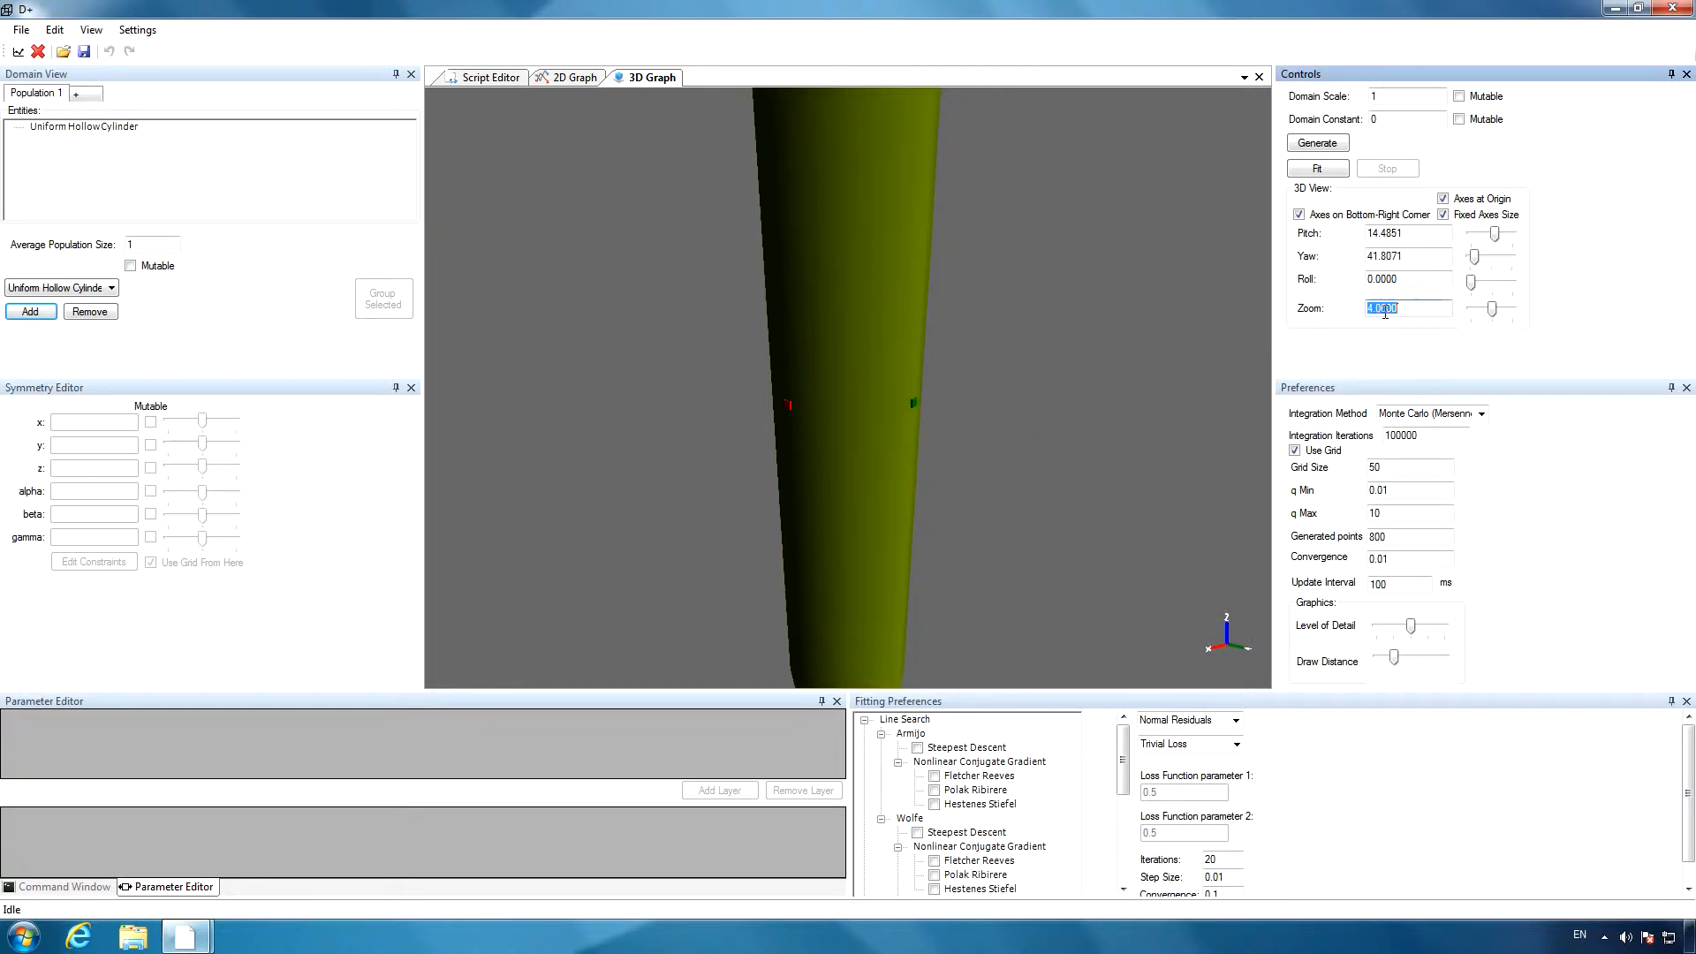
pyautogui.write('15')
pyautogui.press('Return')
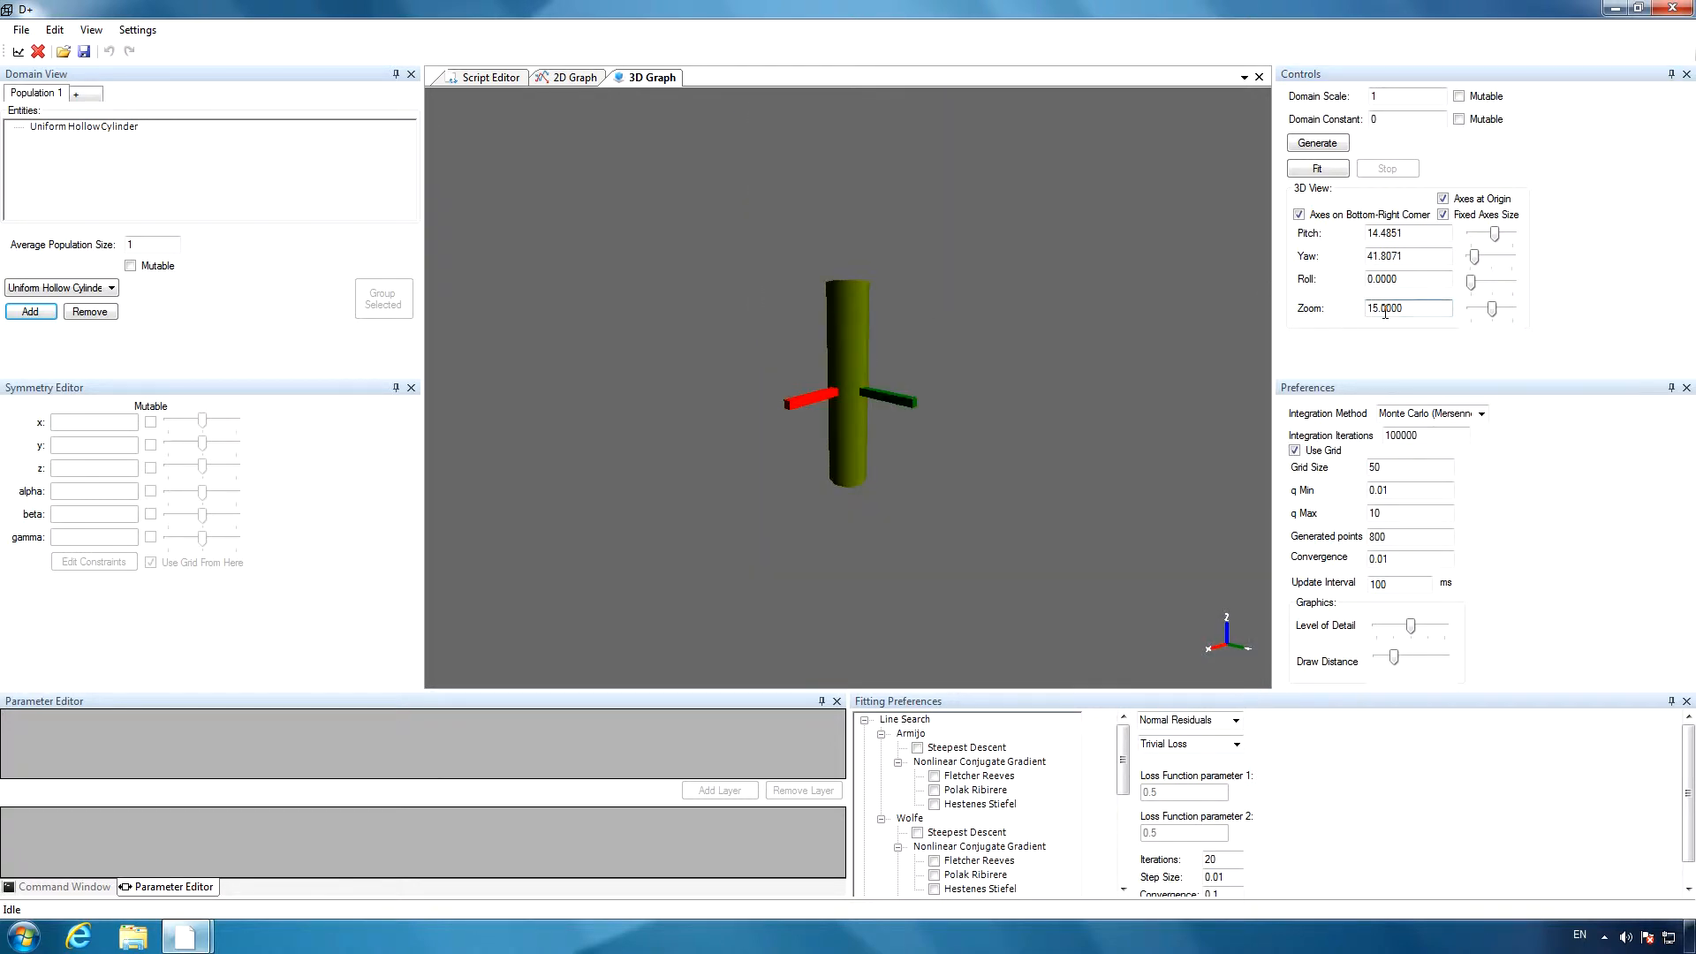
pyautogui.moveTo(909, 348); pyautogui.dragTo(938, 652)
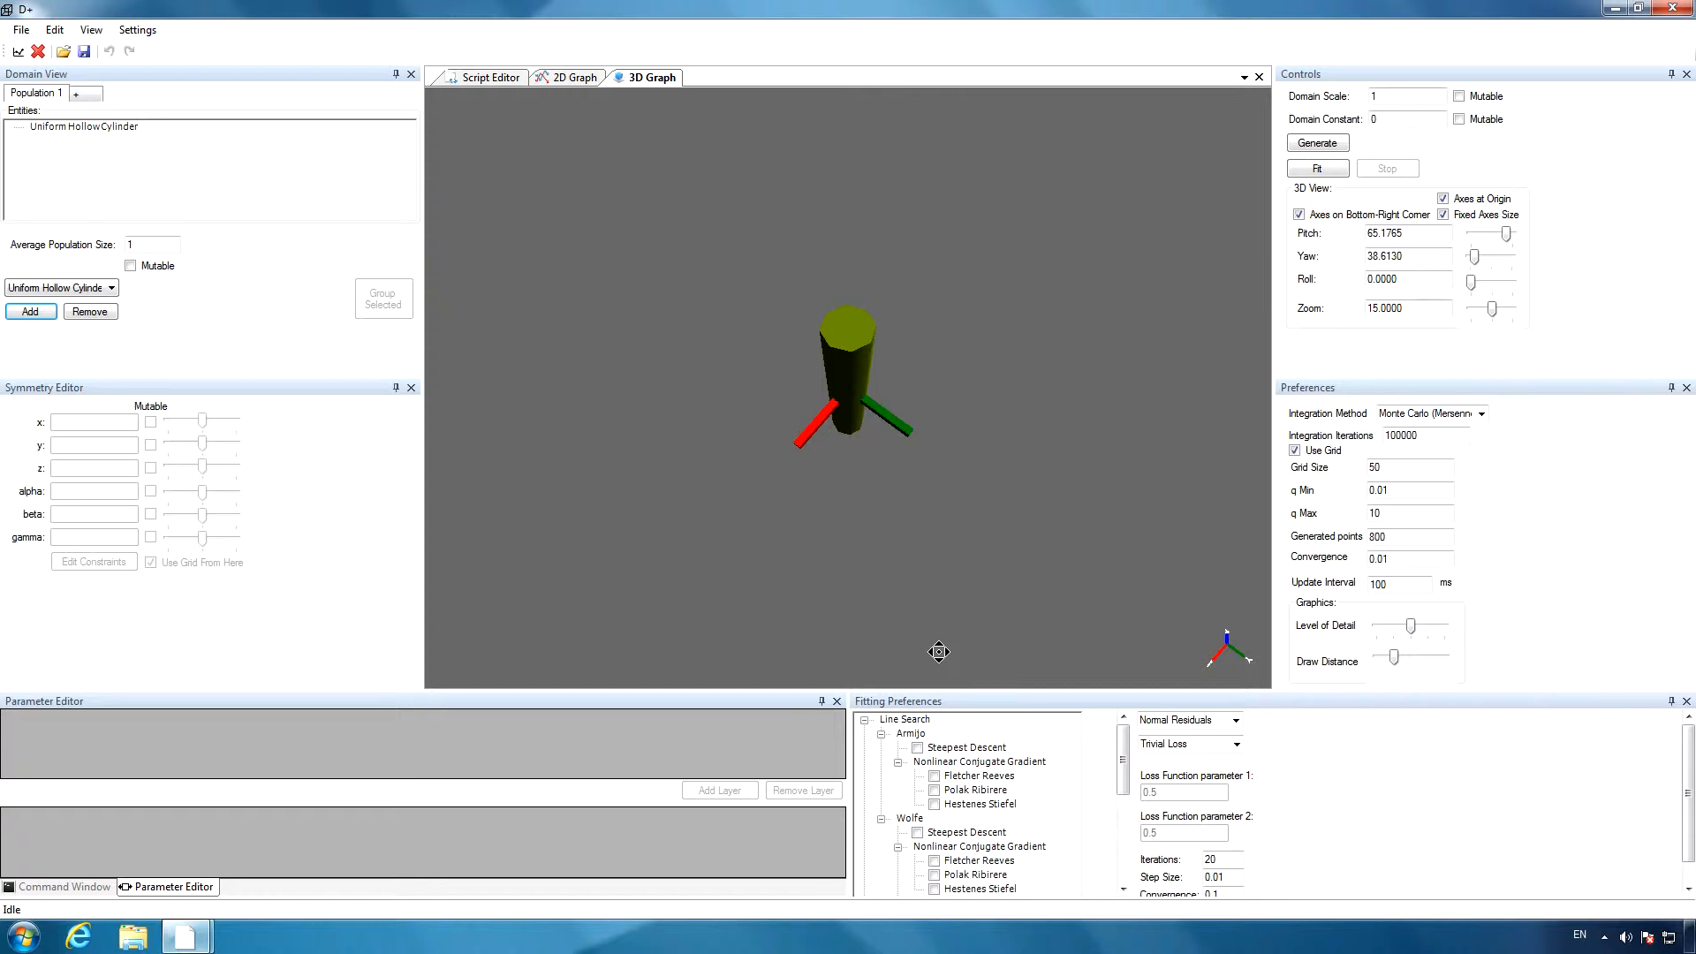
# Try the highest graphics level of detail on the cylinder and restore the middle setting.
pyautogui.click(1421, 628)
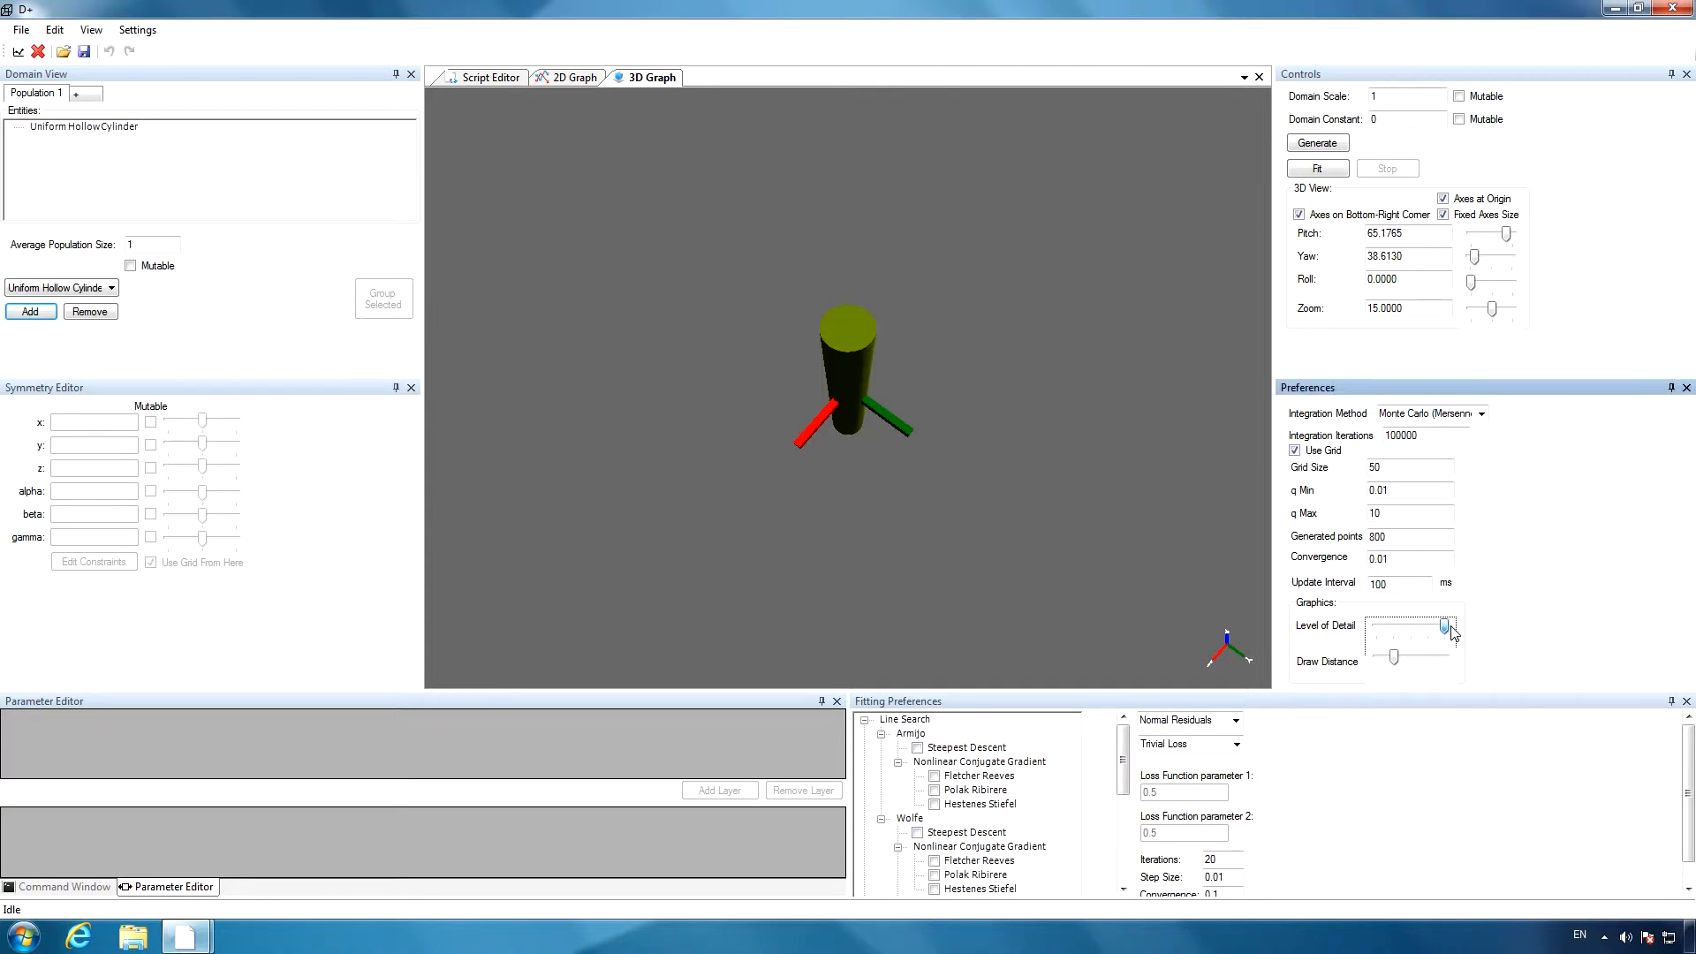
pyautogui.moveTo(1411, 627)
pyautogui.mouseDown()
pyautogui.moveTo(1364, 636)
pyautogui.moveTo(1410, 632)
pyautogui.mouseUp()
pyautogui.moveTo(787, 507); pyautogui.dragTo(771, 240)
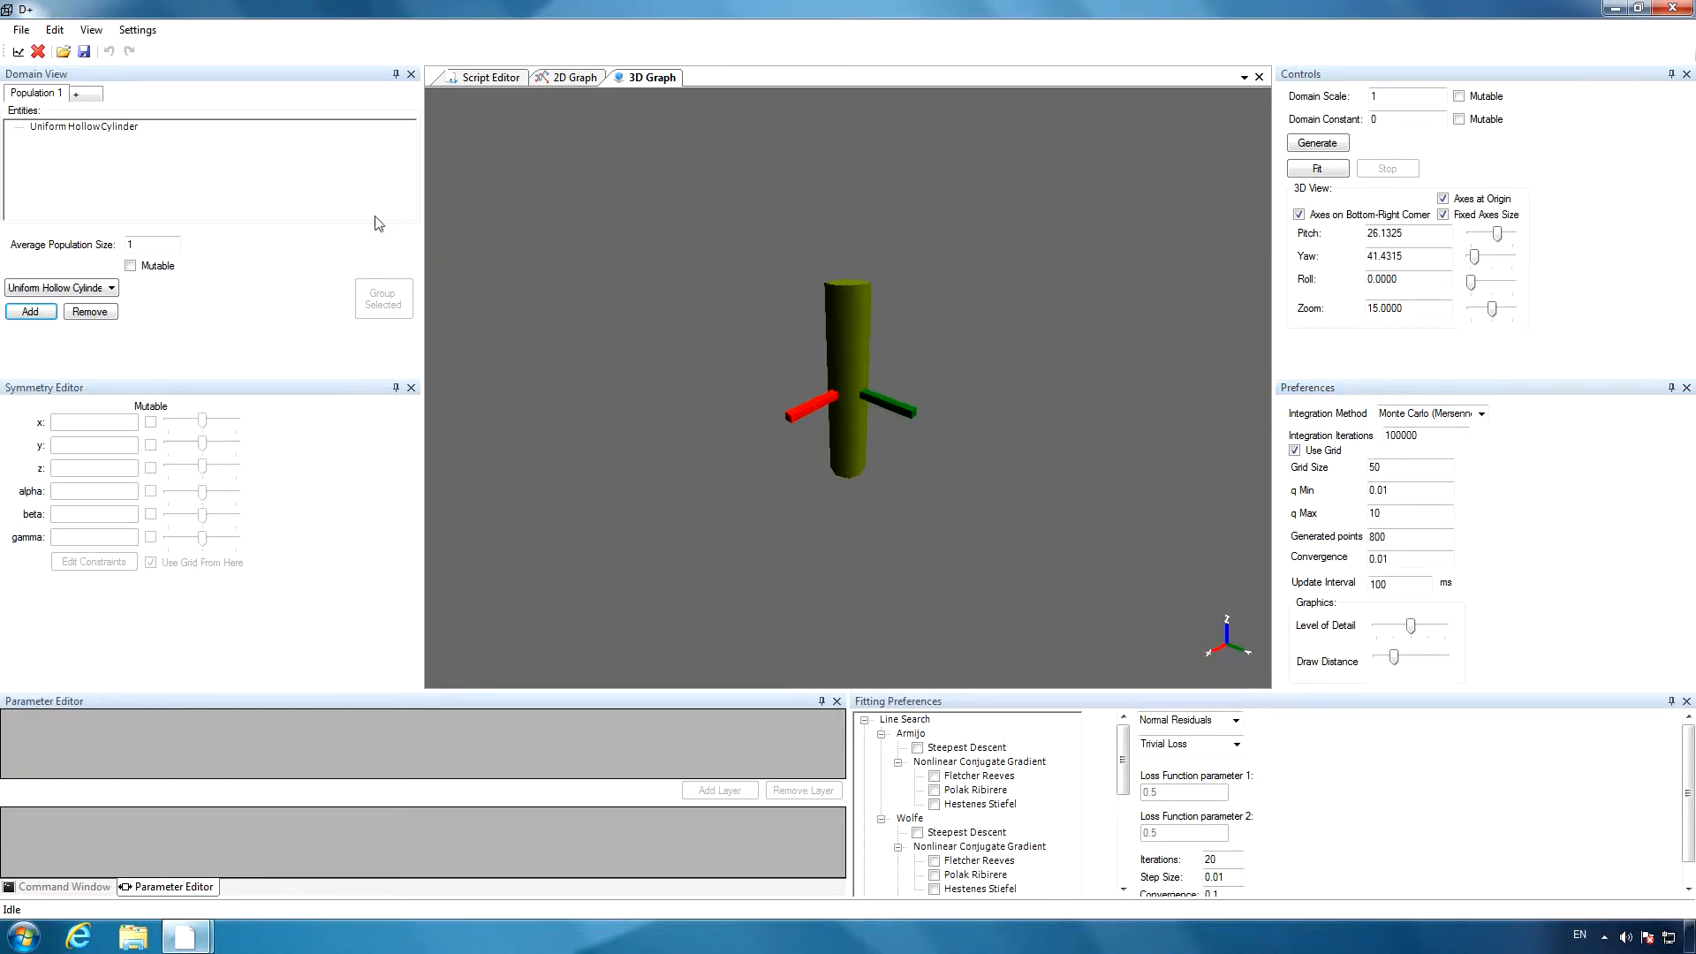
# Select the Uniform Hollow Cylinder and set its height to 15.
pyautogui.click(57, 133)
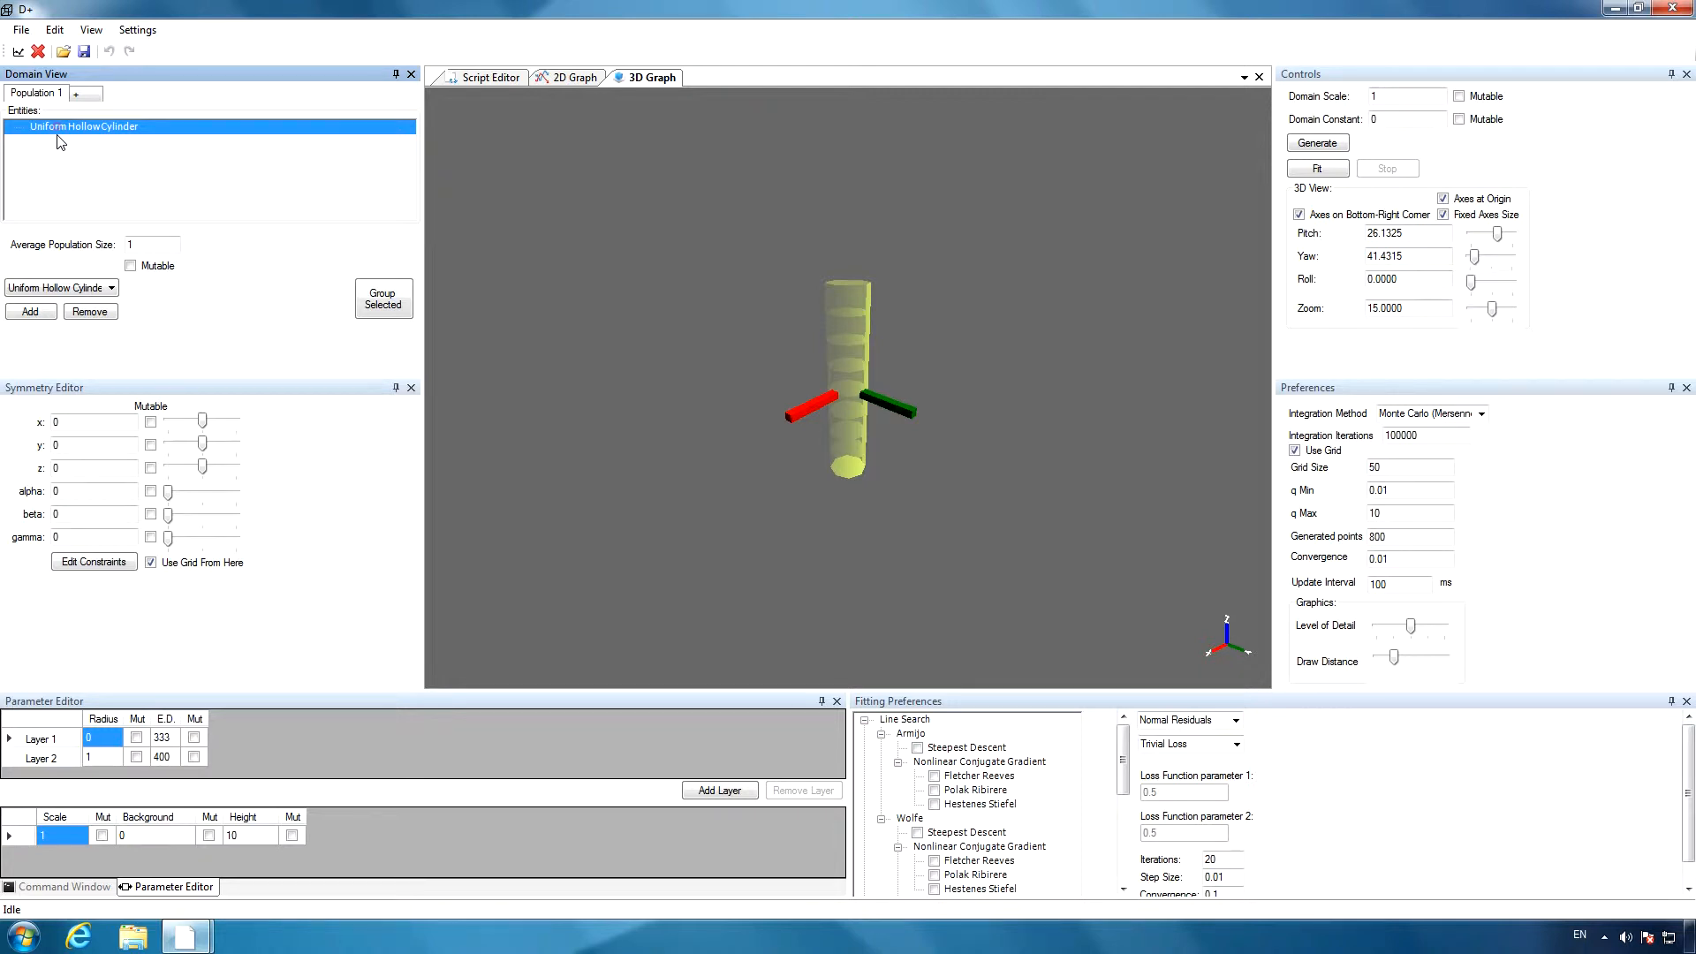
pyautogui.click(251, 837)
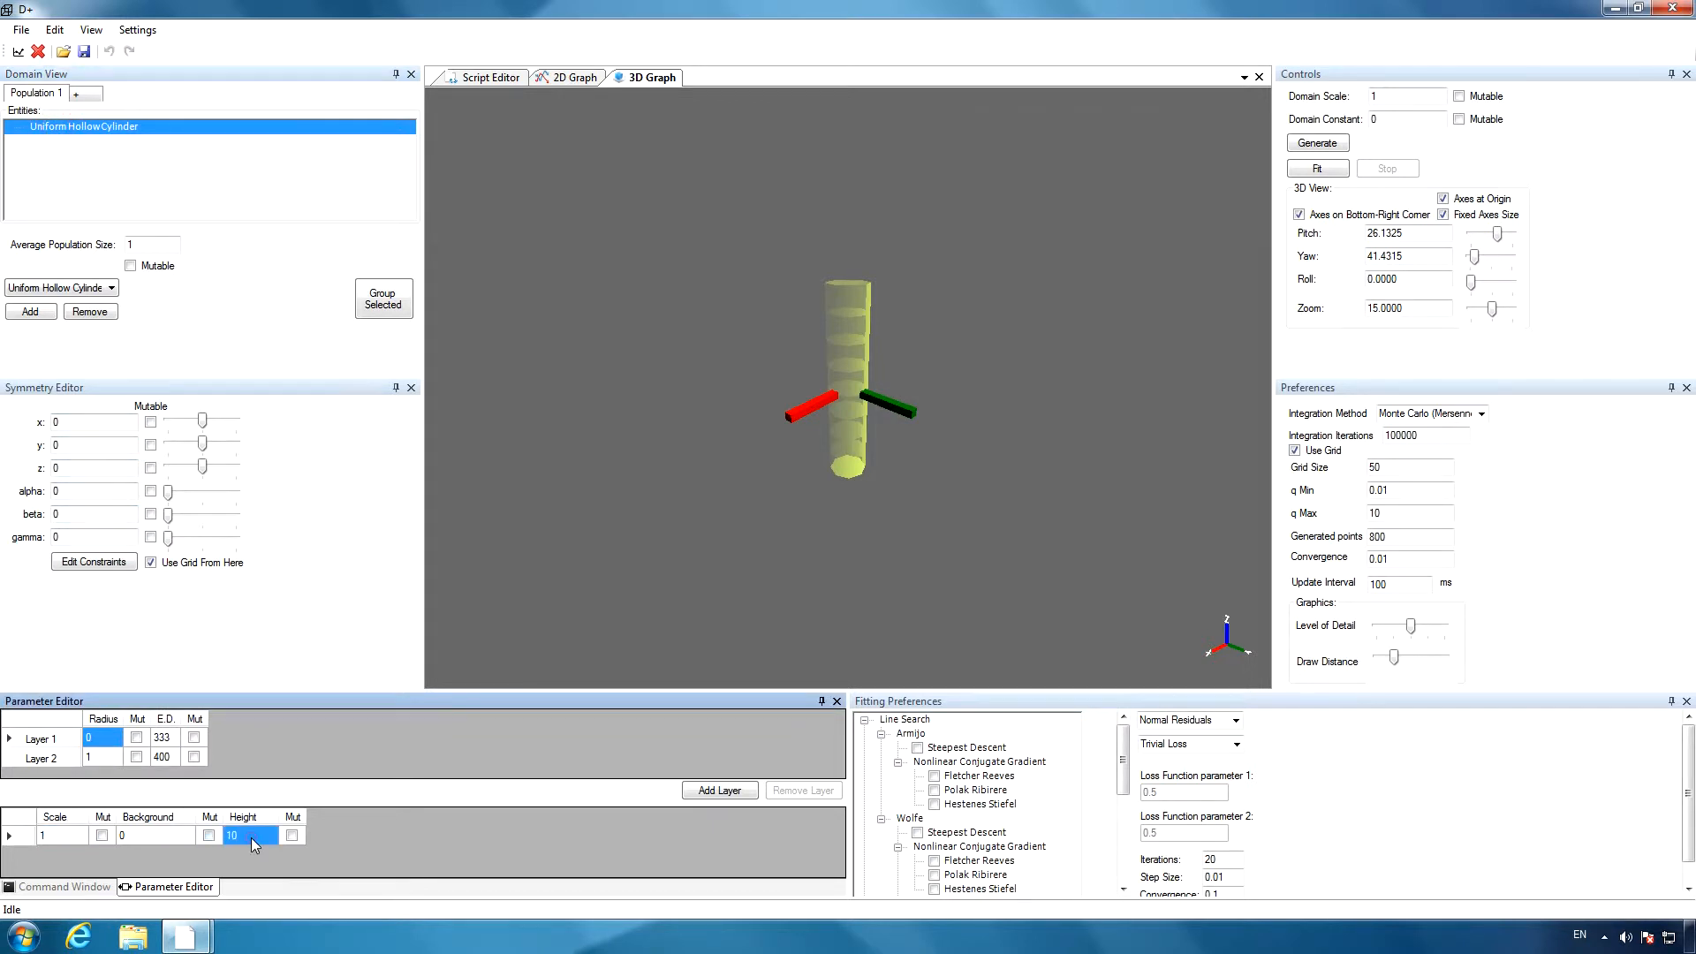
pyautogui.press('Return')
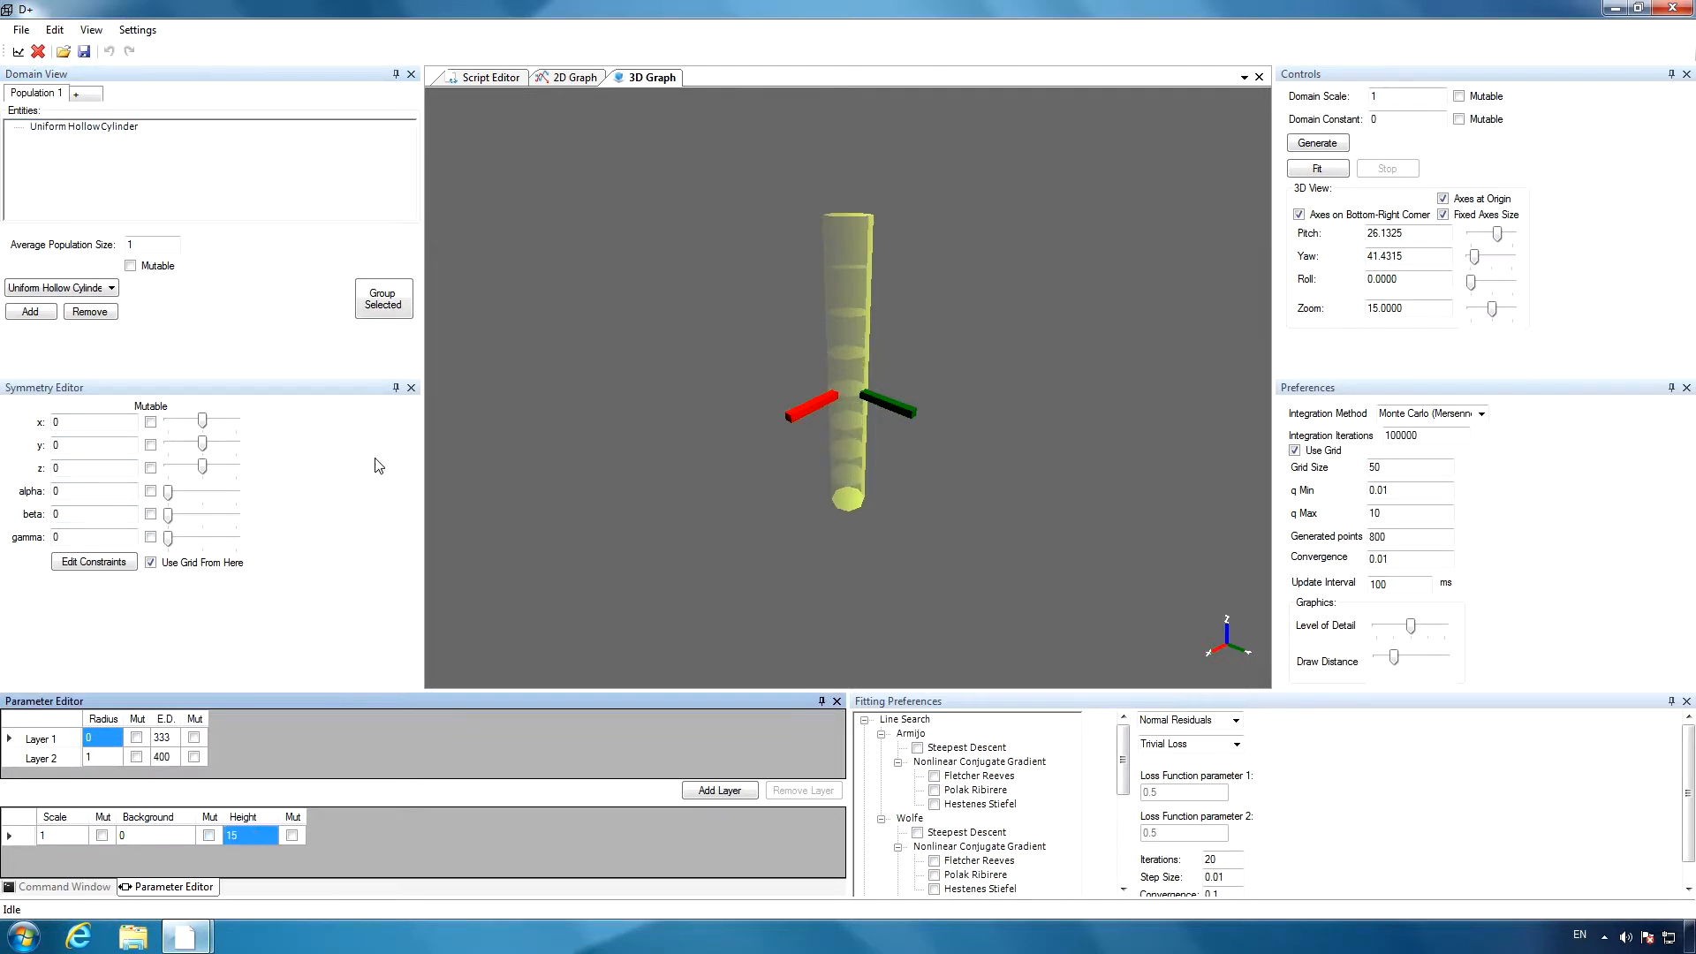
# Generate the cylinder's scattering curve in the 2D graph with logarithmic intensity and magnify the region around its first minimum.
pyautogui.click(569, 77)
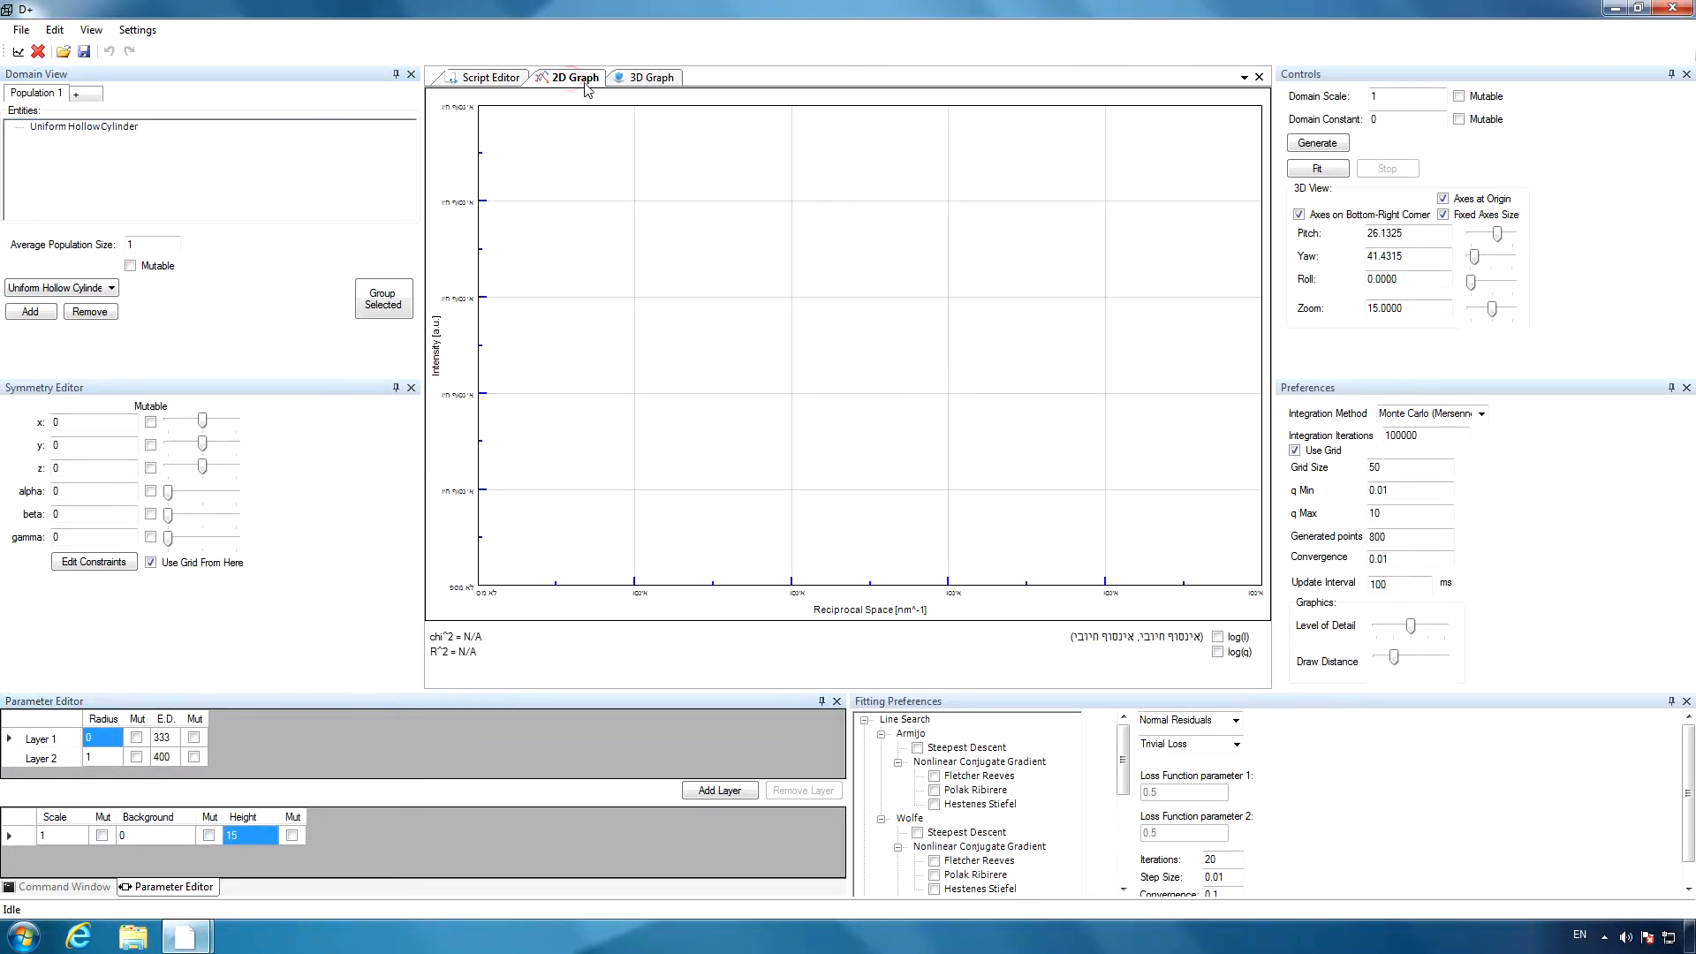
pyautogui.click(1317, 144)
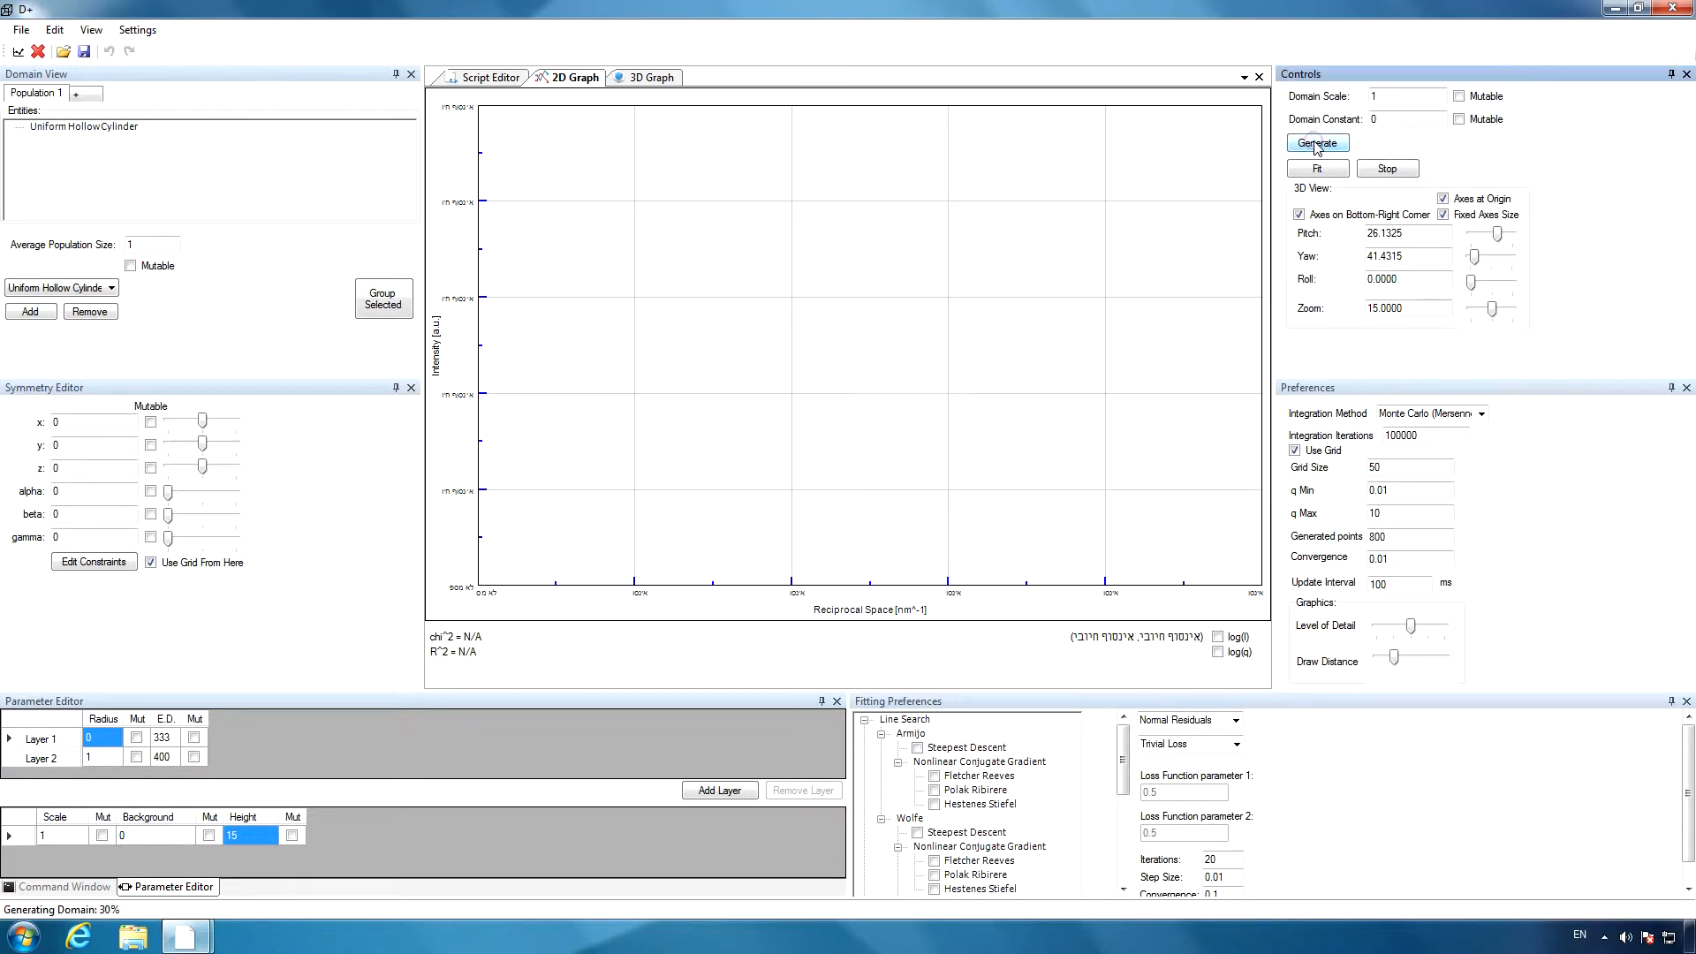
pyautogui.click(1218, 640)
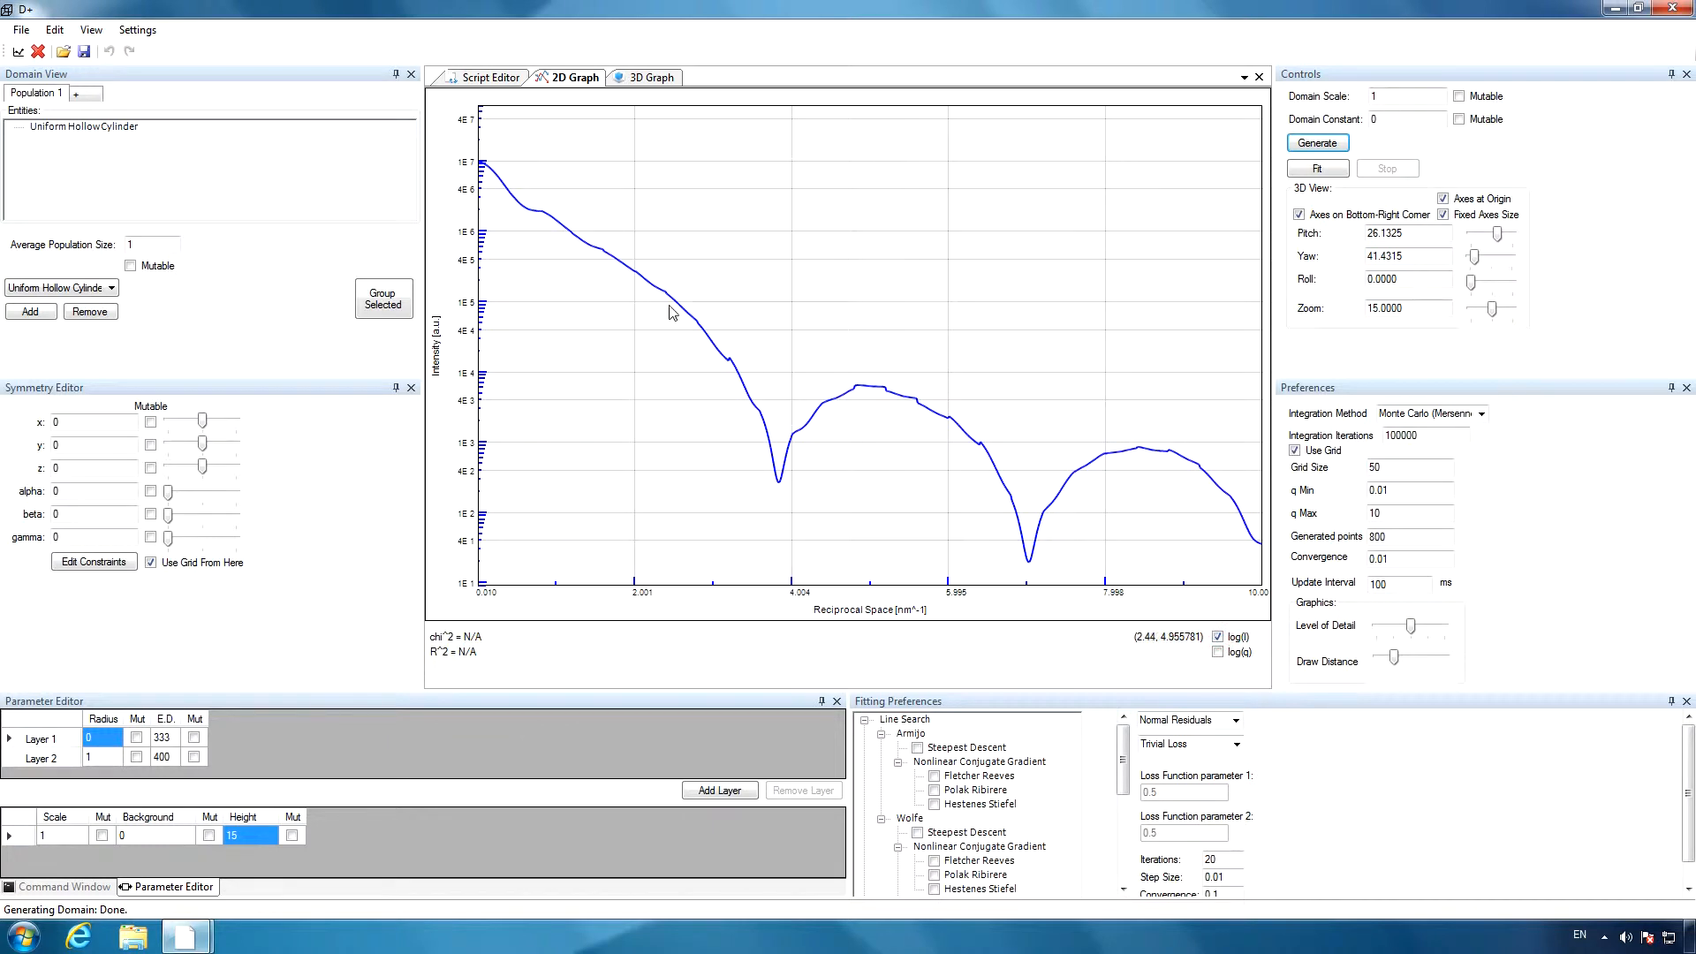
pyautogui.moveTo(669, 305); pyautogui.dragTo(963, 510)
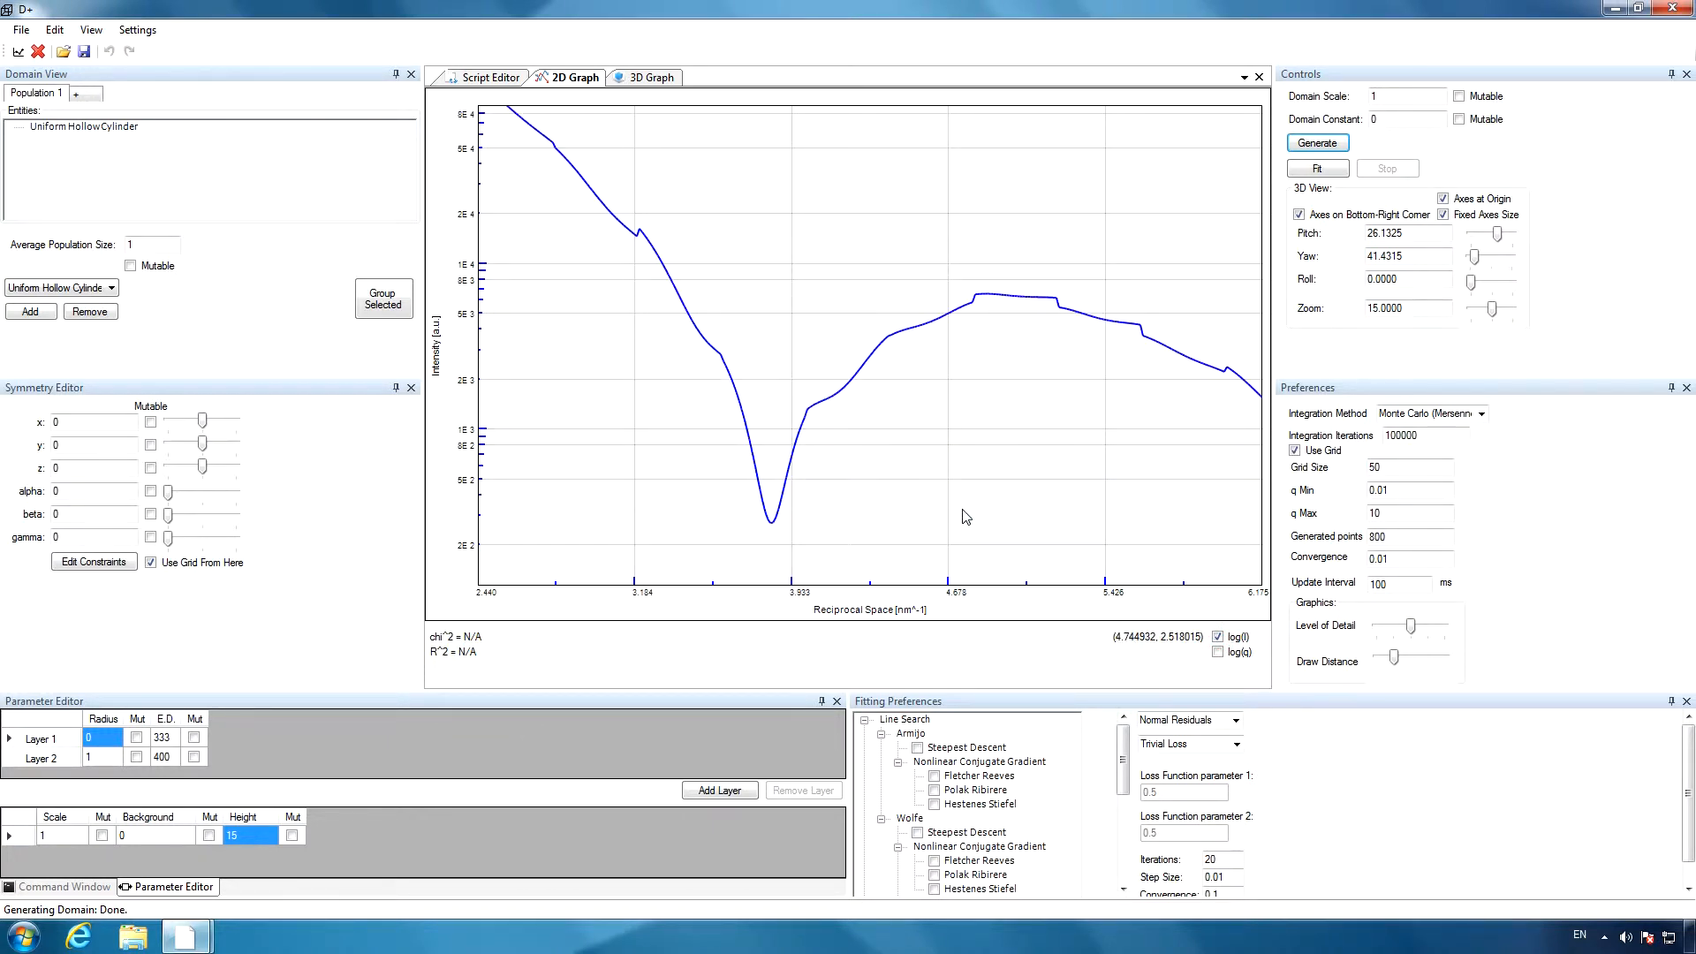
# Request suggested parameters for maximum lengths of x 2, y 2 and z 15 nm with q max 10.
pyautogui.click(135, 31)
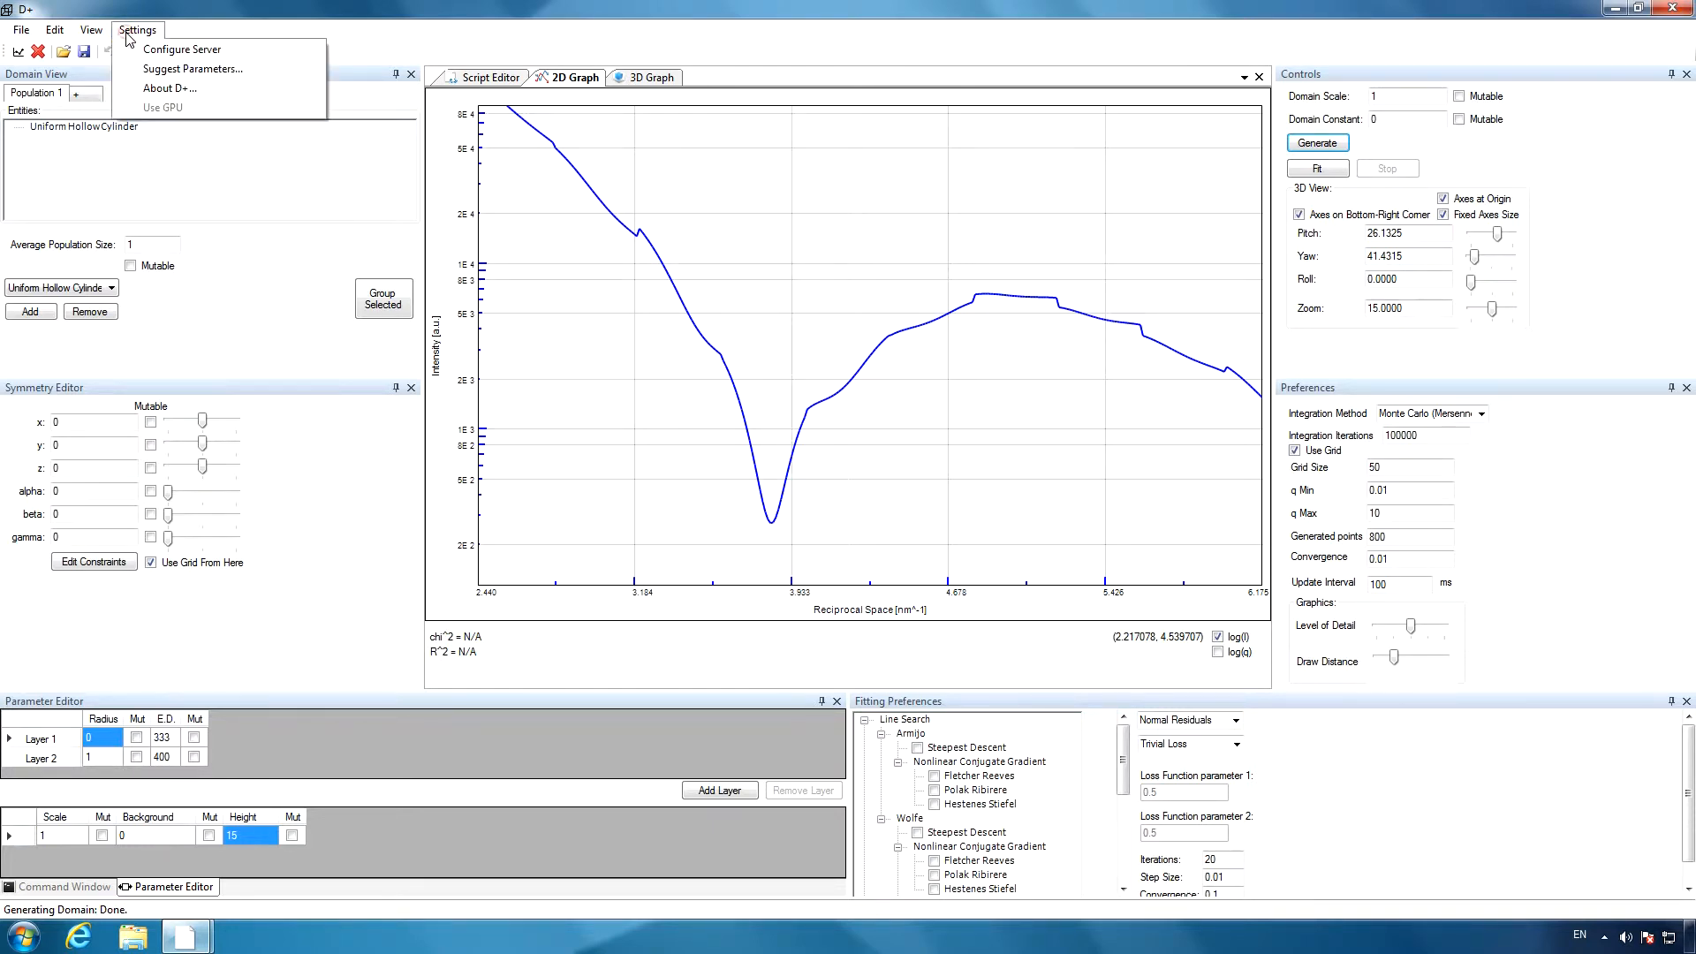
pyautogui.click(180, 69)
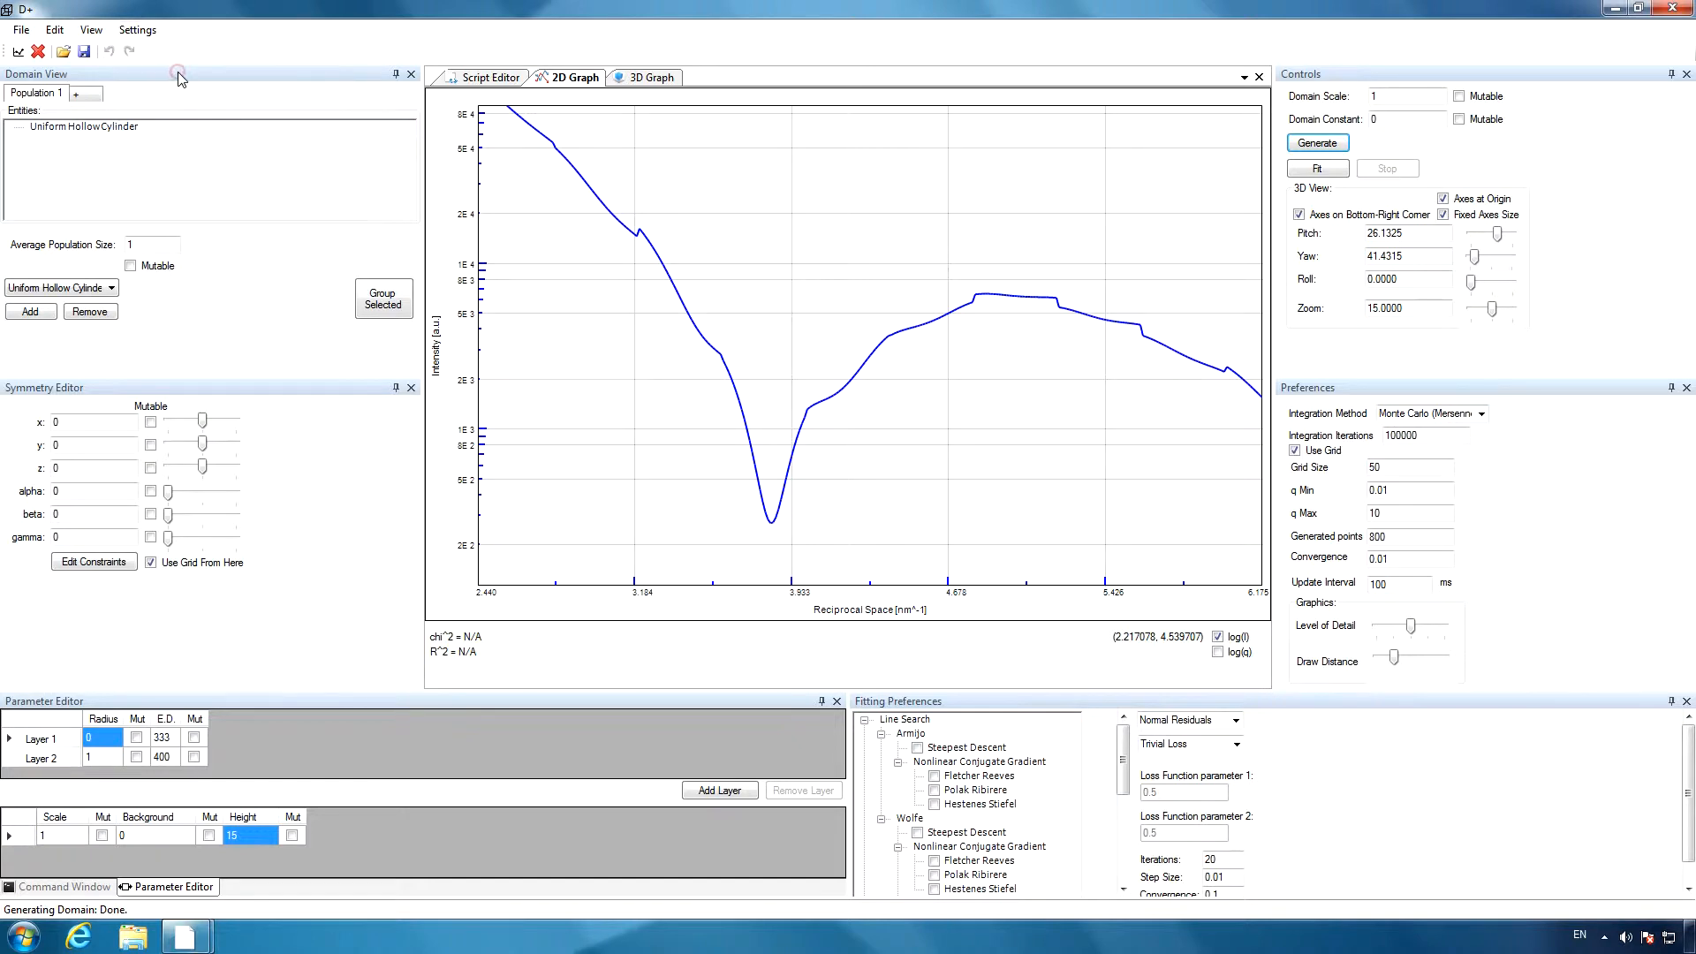
pyautogui.write('2')
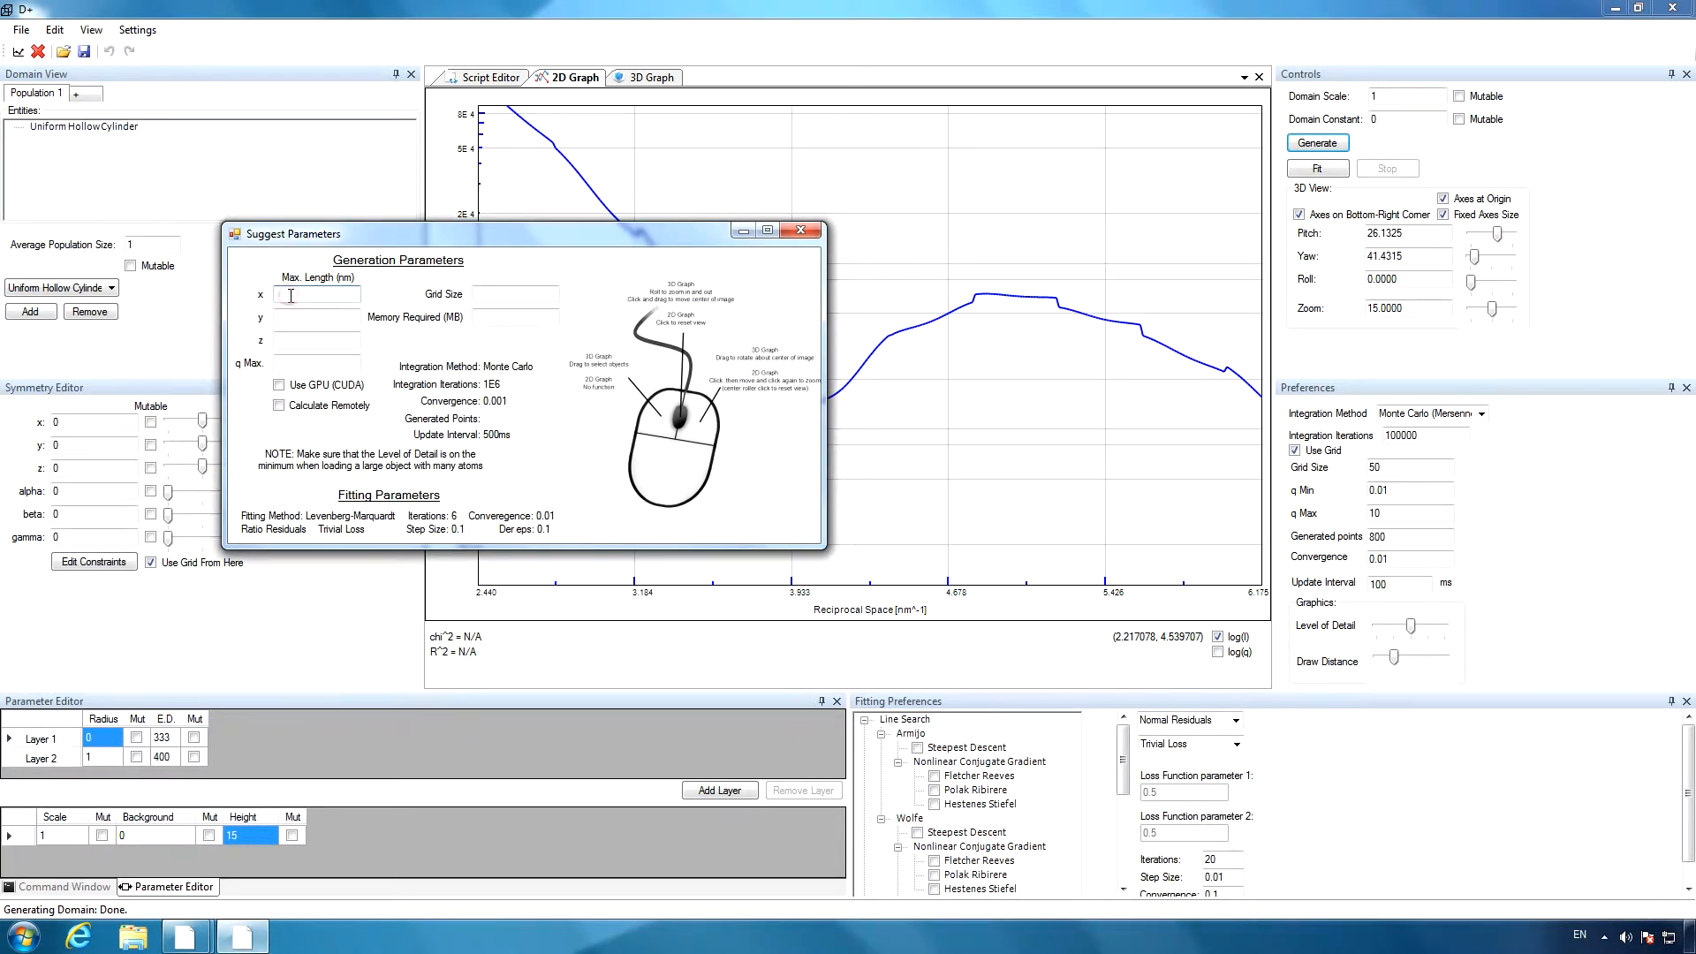
pyautogui.click(297, 317)
pyautogui.write('2')
pyautogui.click(301, 345)
pyautogui.write('15')
pyautogui.click(304, 365)
pyautogui.write('10')
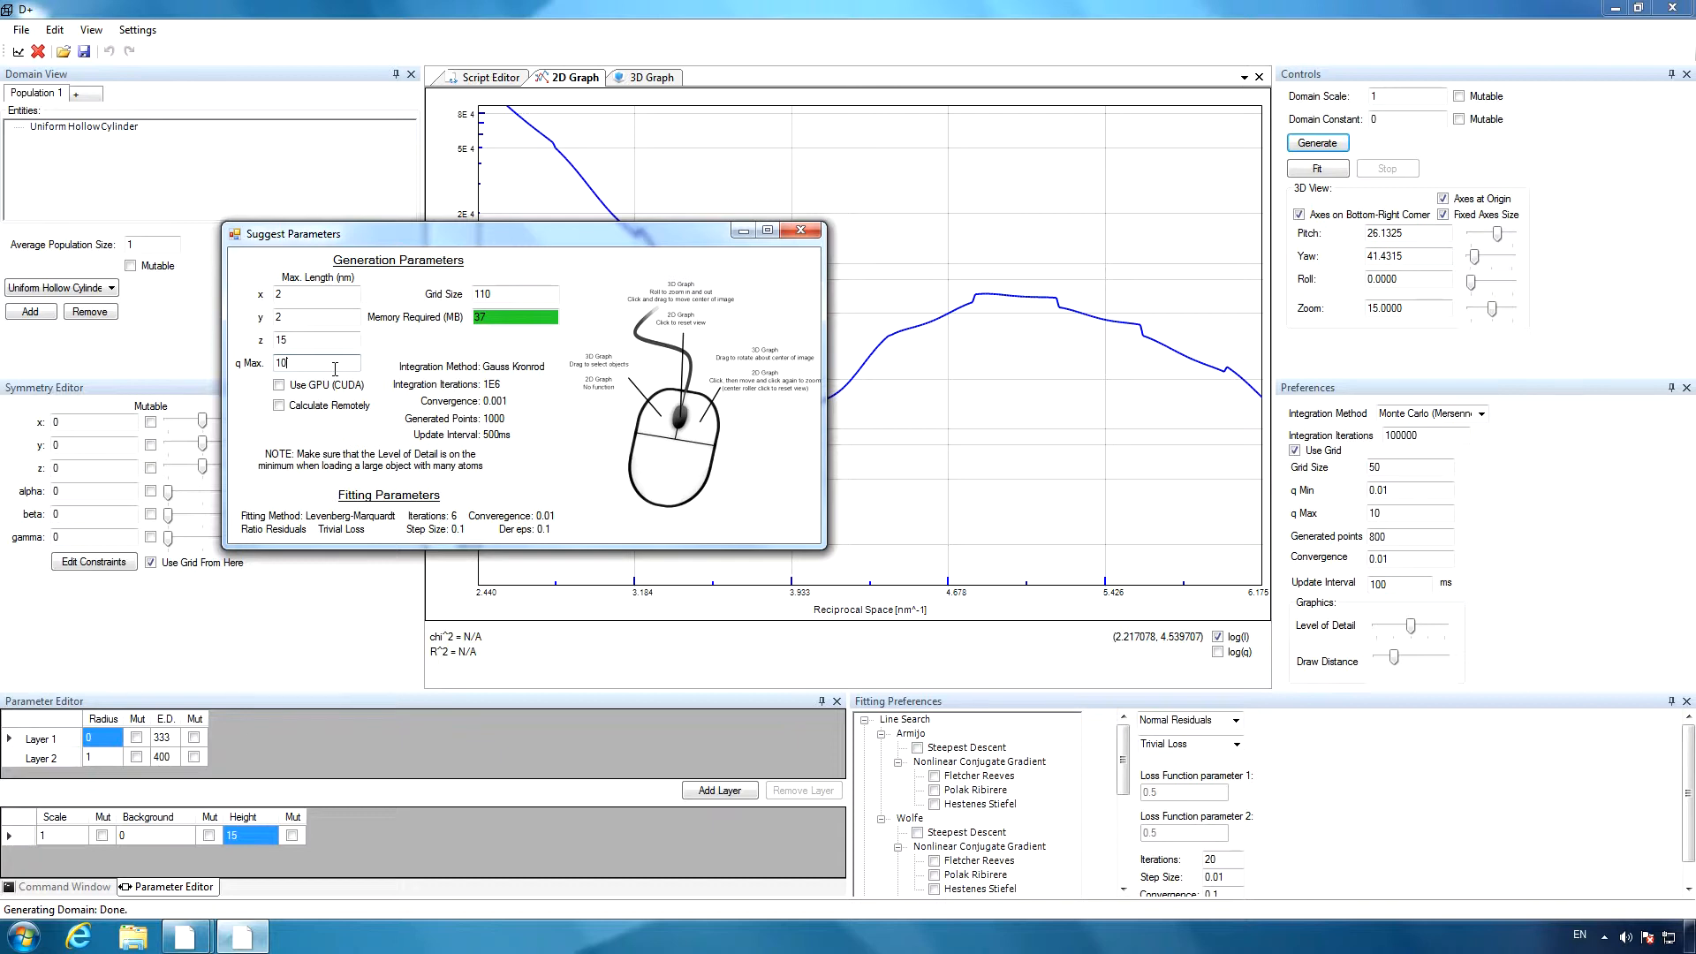
# Apply the suggested grid size of 110, regenerate the curve, and magnify the region around its first minimum.
pyautogui.click(485, 293)
pyautogui.doubleClick(485, 293)
pyautogui.click(800, 15)
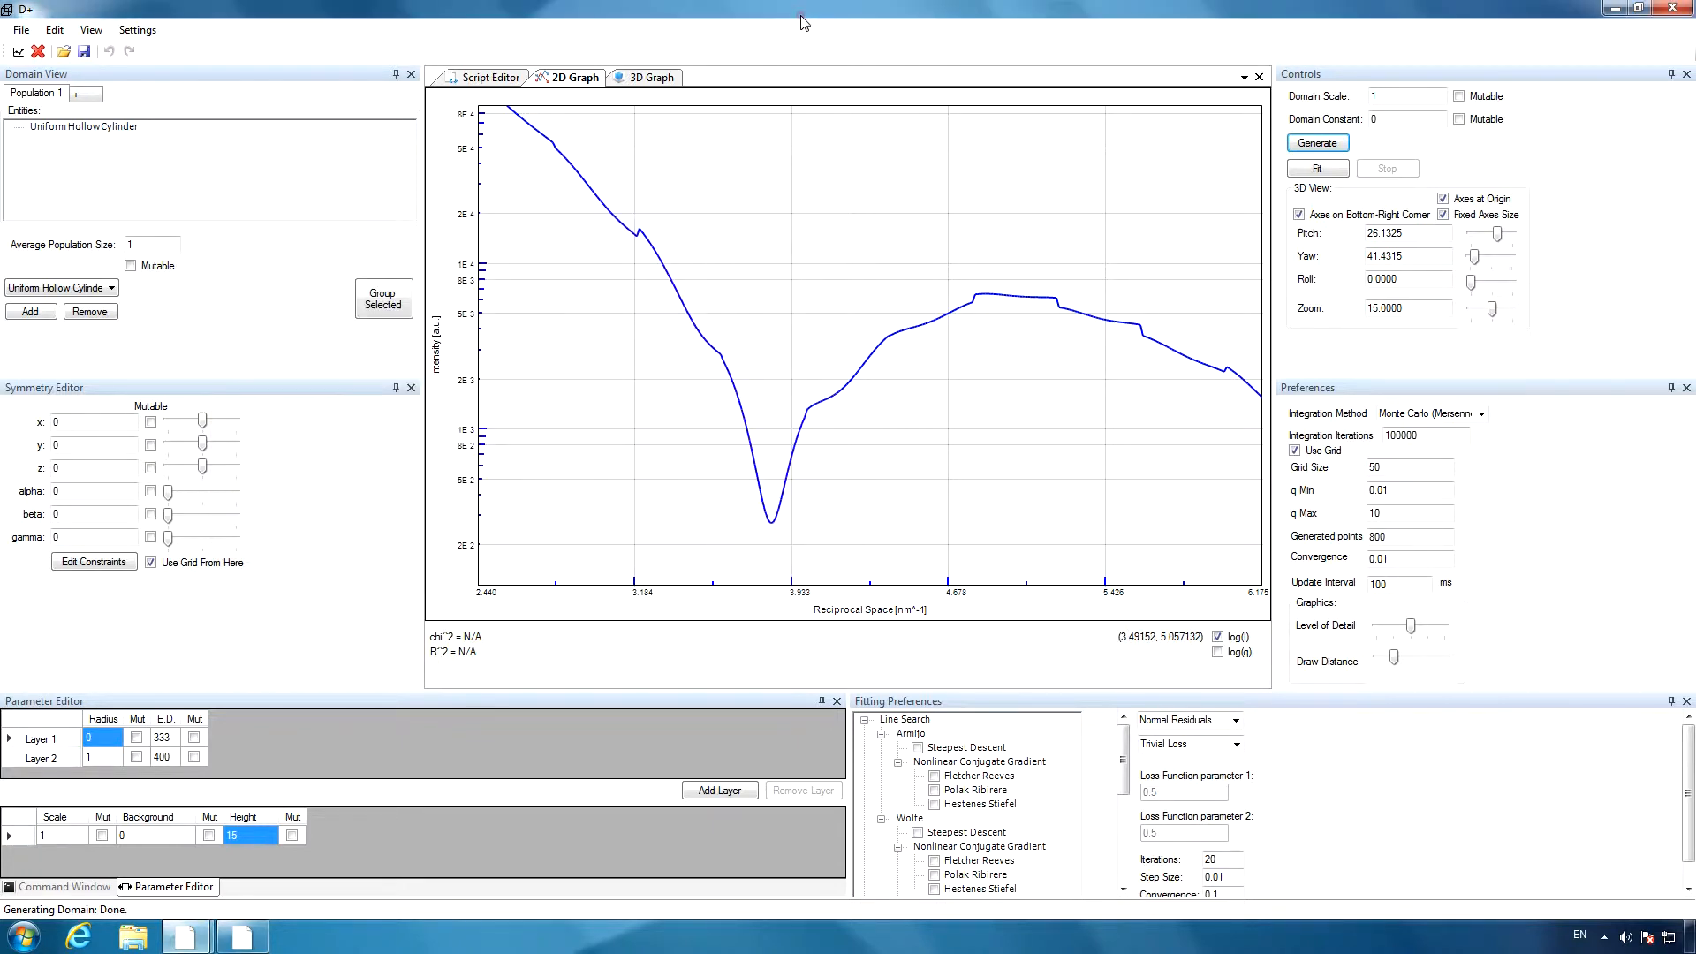
pyautogui.doubleClick(1382, 468)
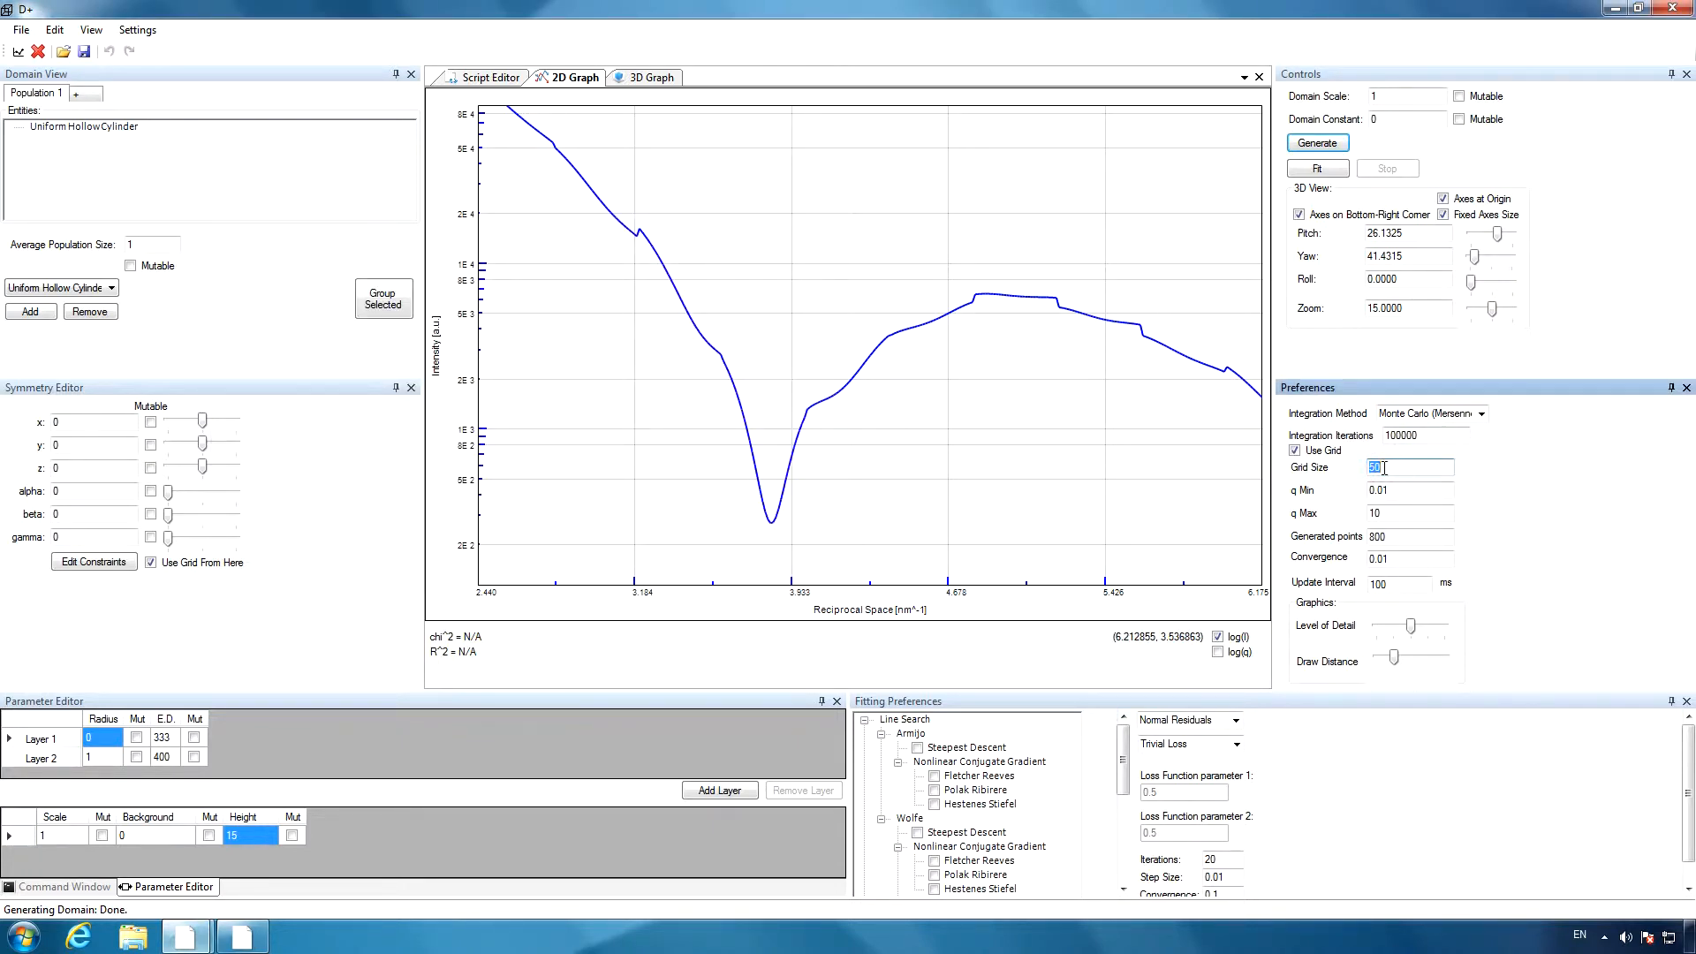
pyautogui.write('110')
pyautogui.click(1325, 145)
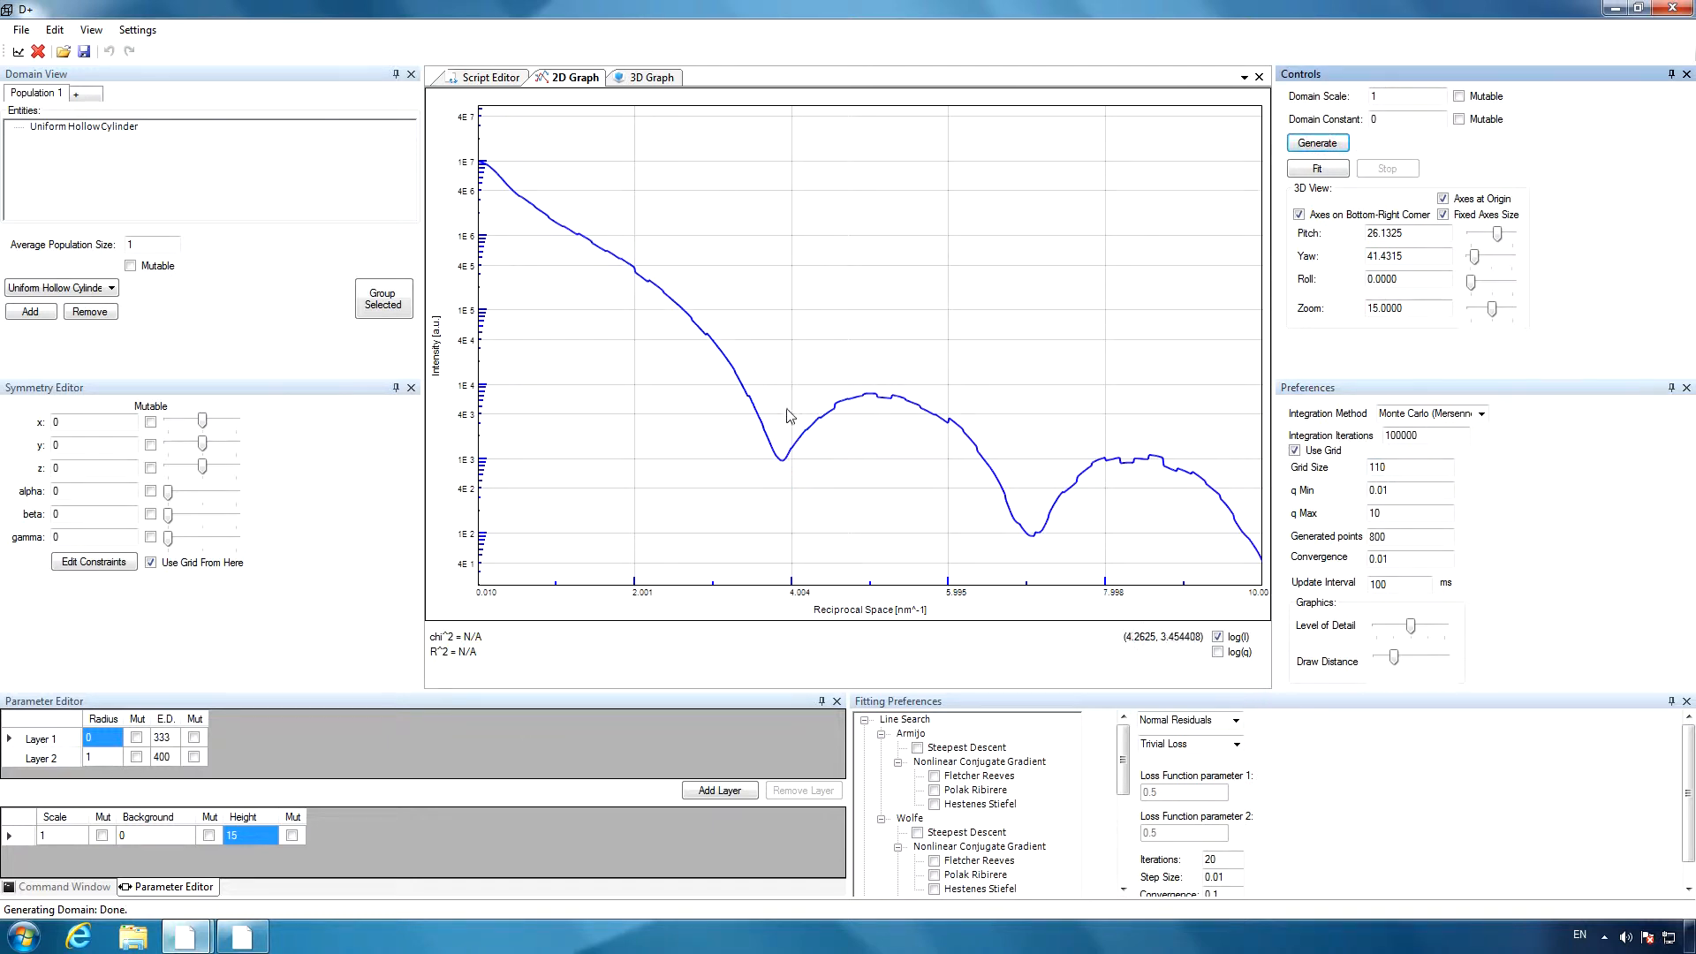
pyautogui.moveTo(719, 364); pyautogui.dragTo(913, 484)
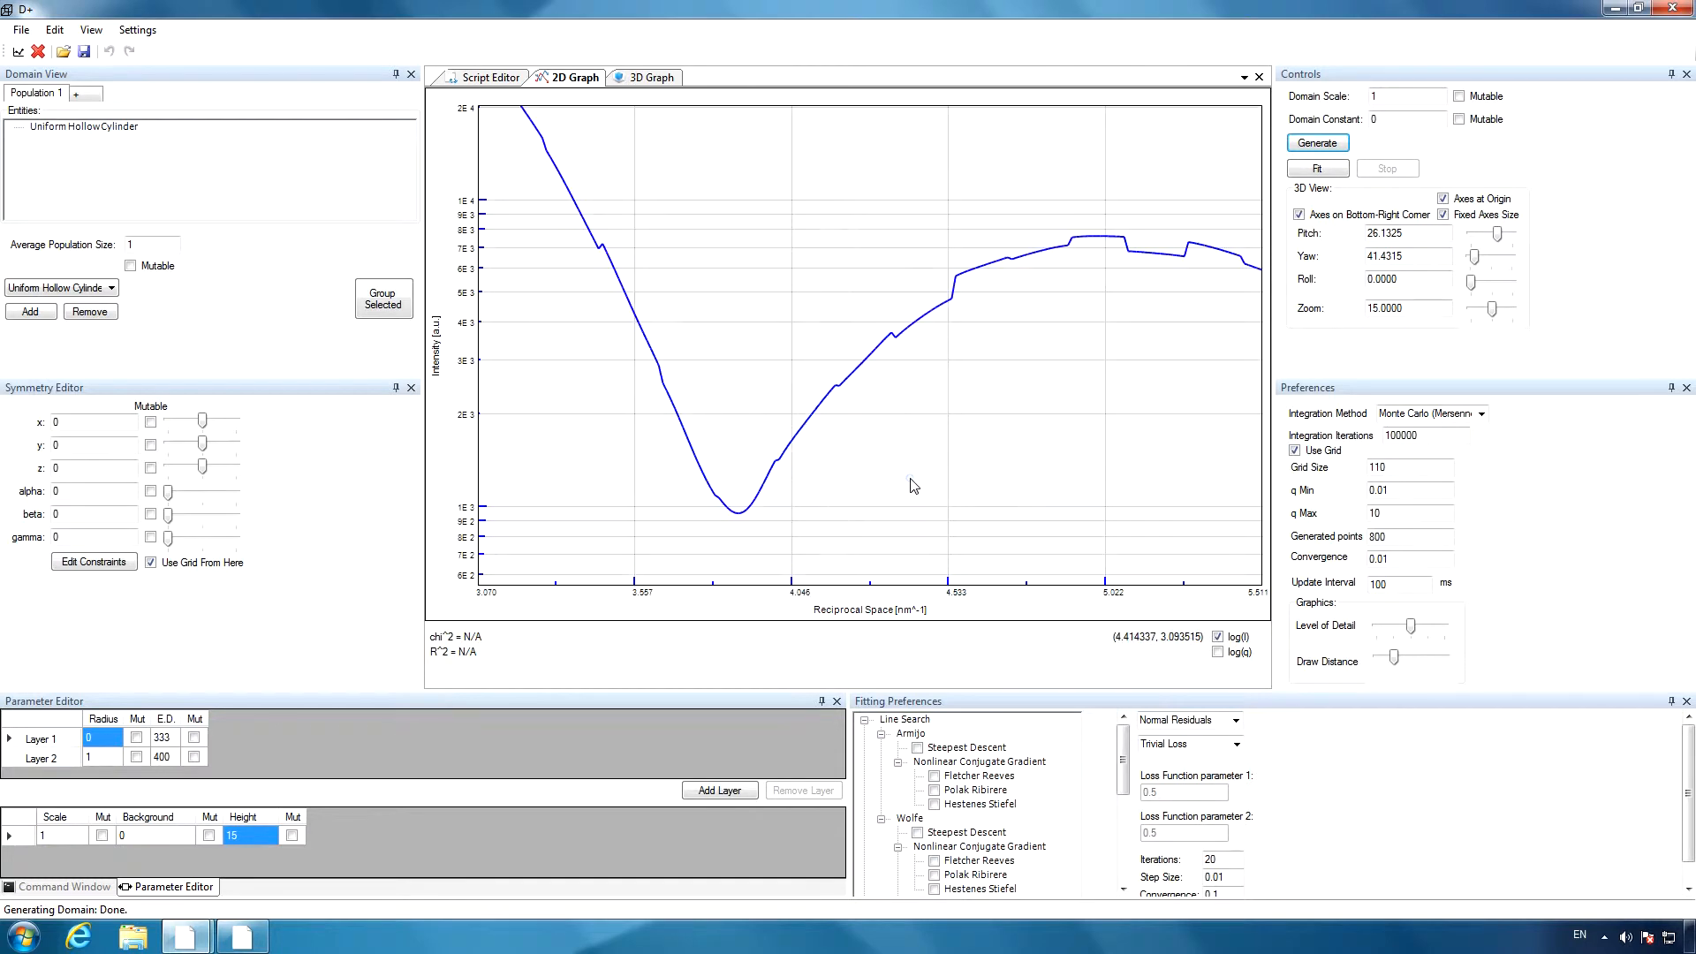
# Set the convergence to the suggested 0.001, regenerate the curve, and magnify the region around its first minimum.
pyautogui.click(247, 936)
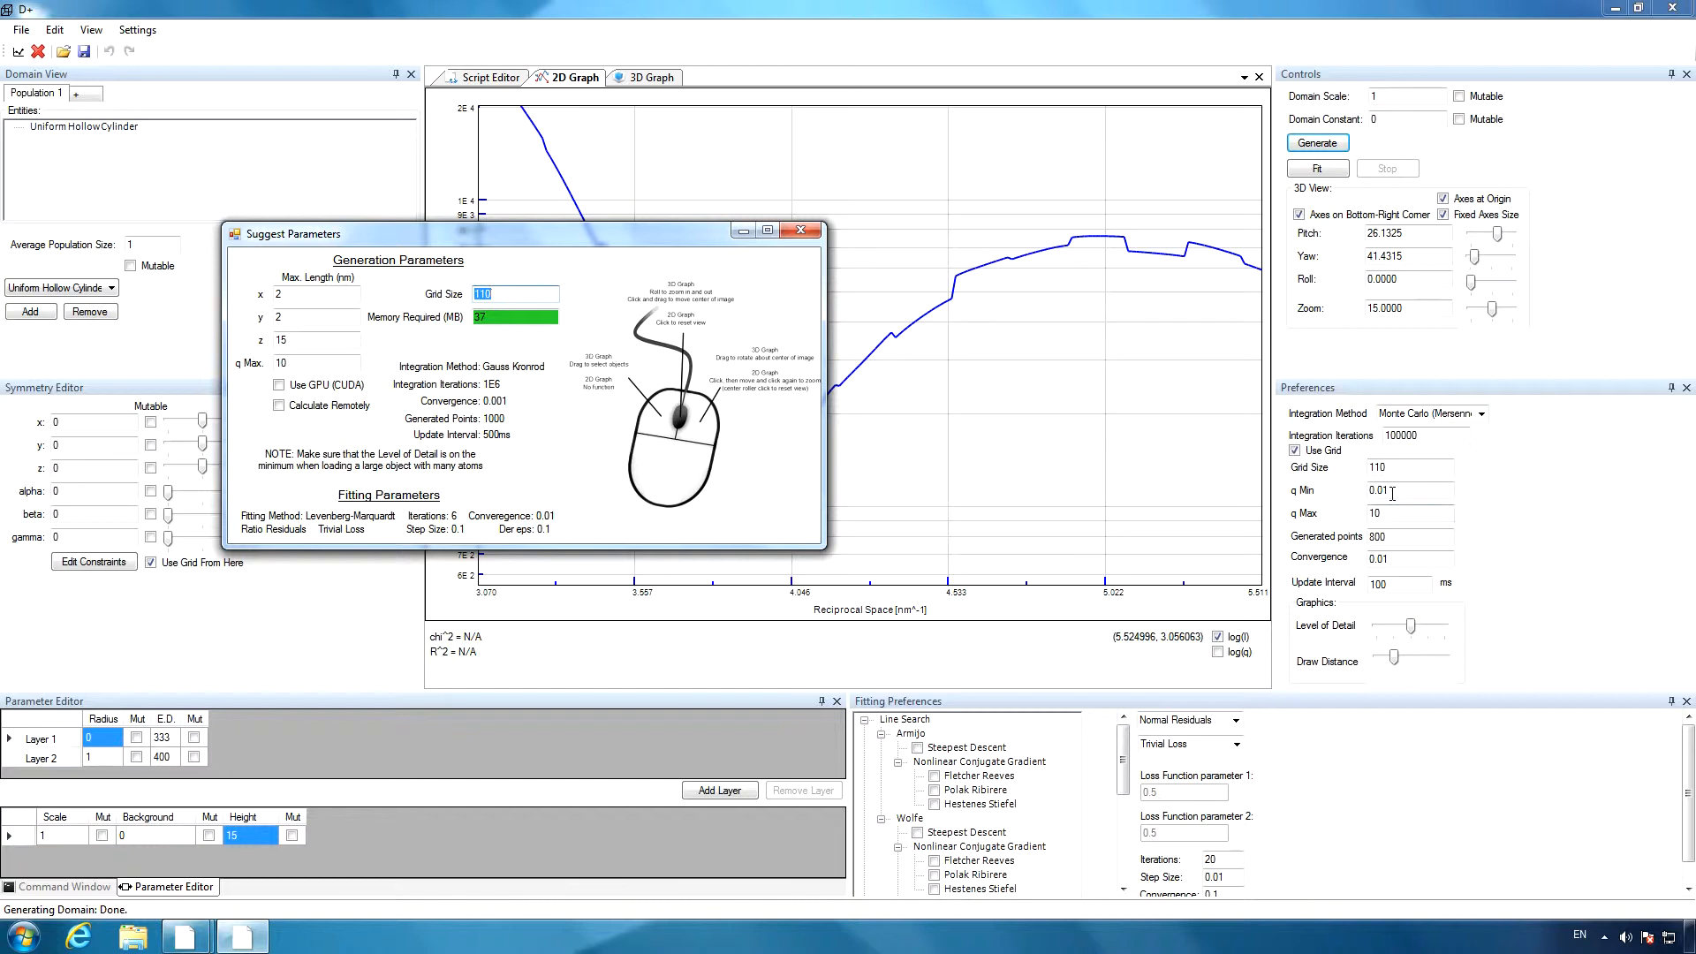
pyautogui.click(1385, 560)
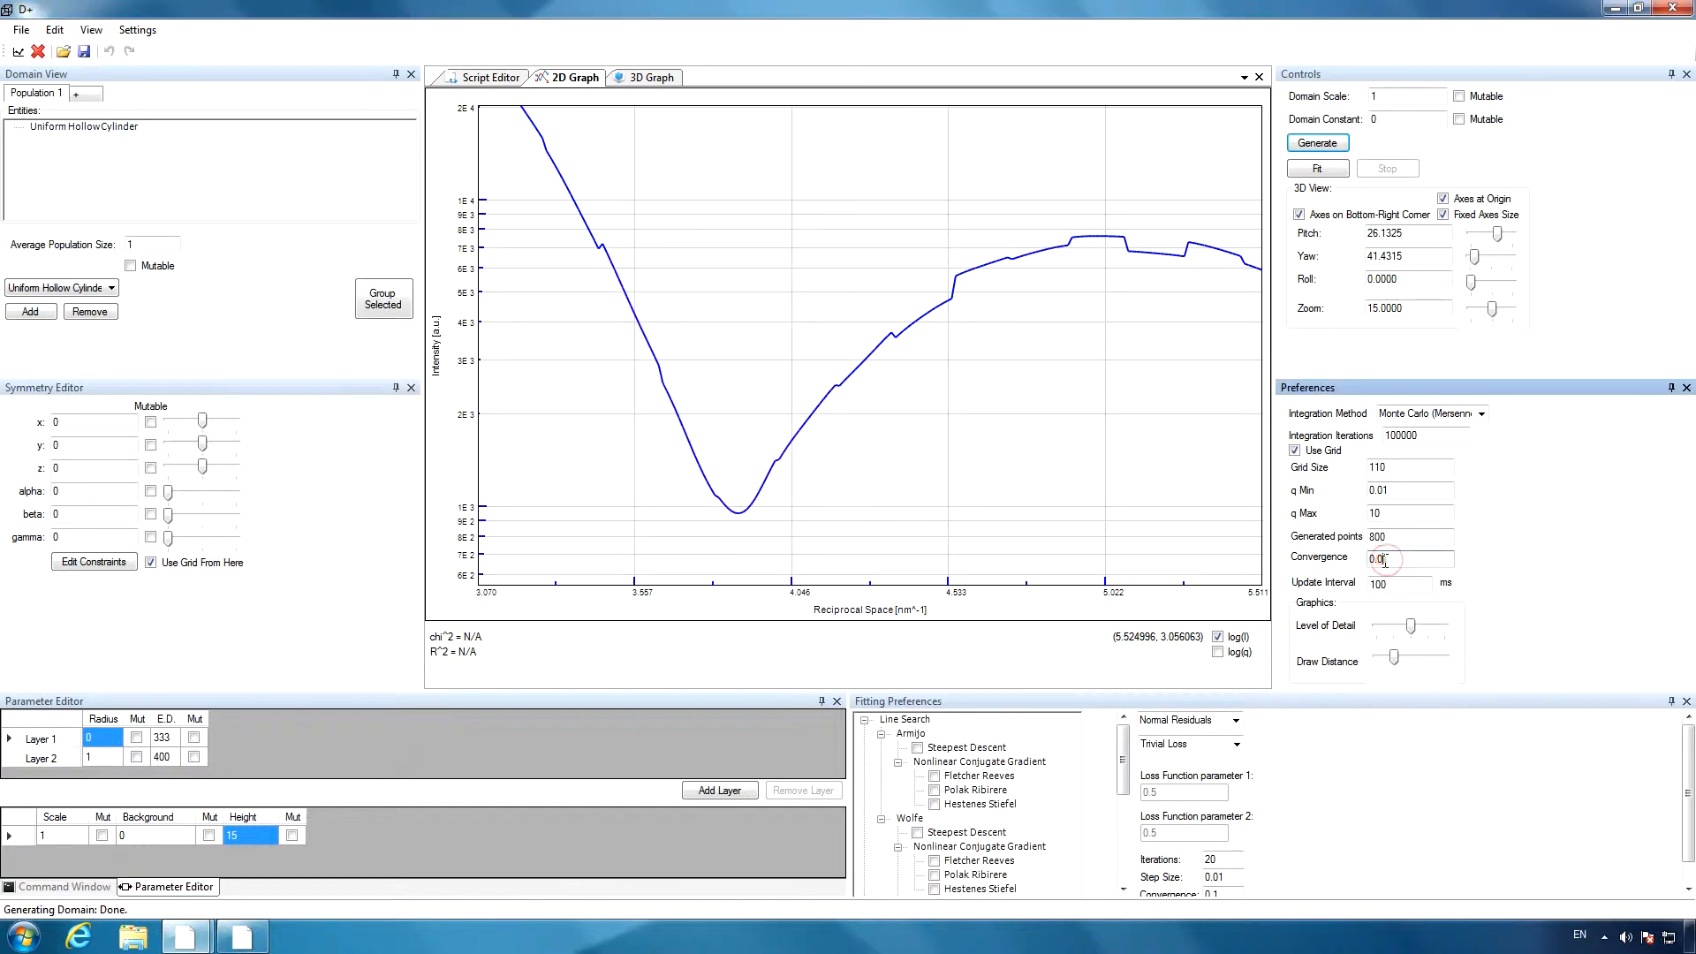
pyautogui.click(1317, 144)
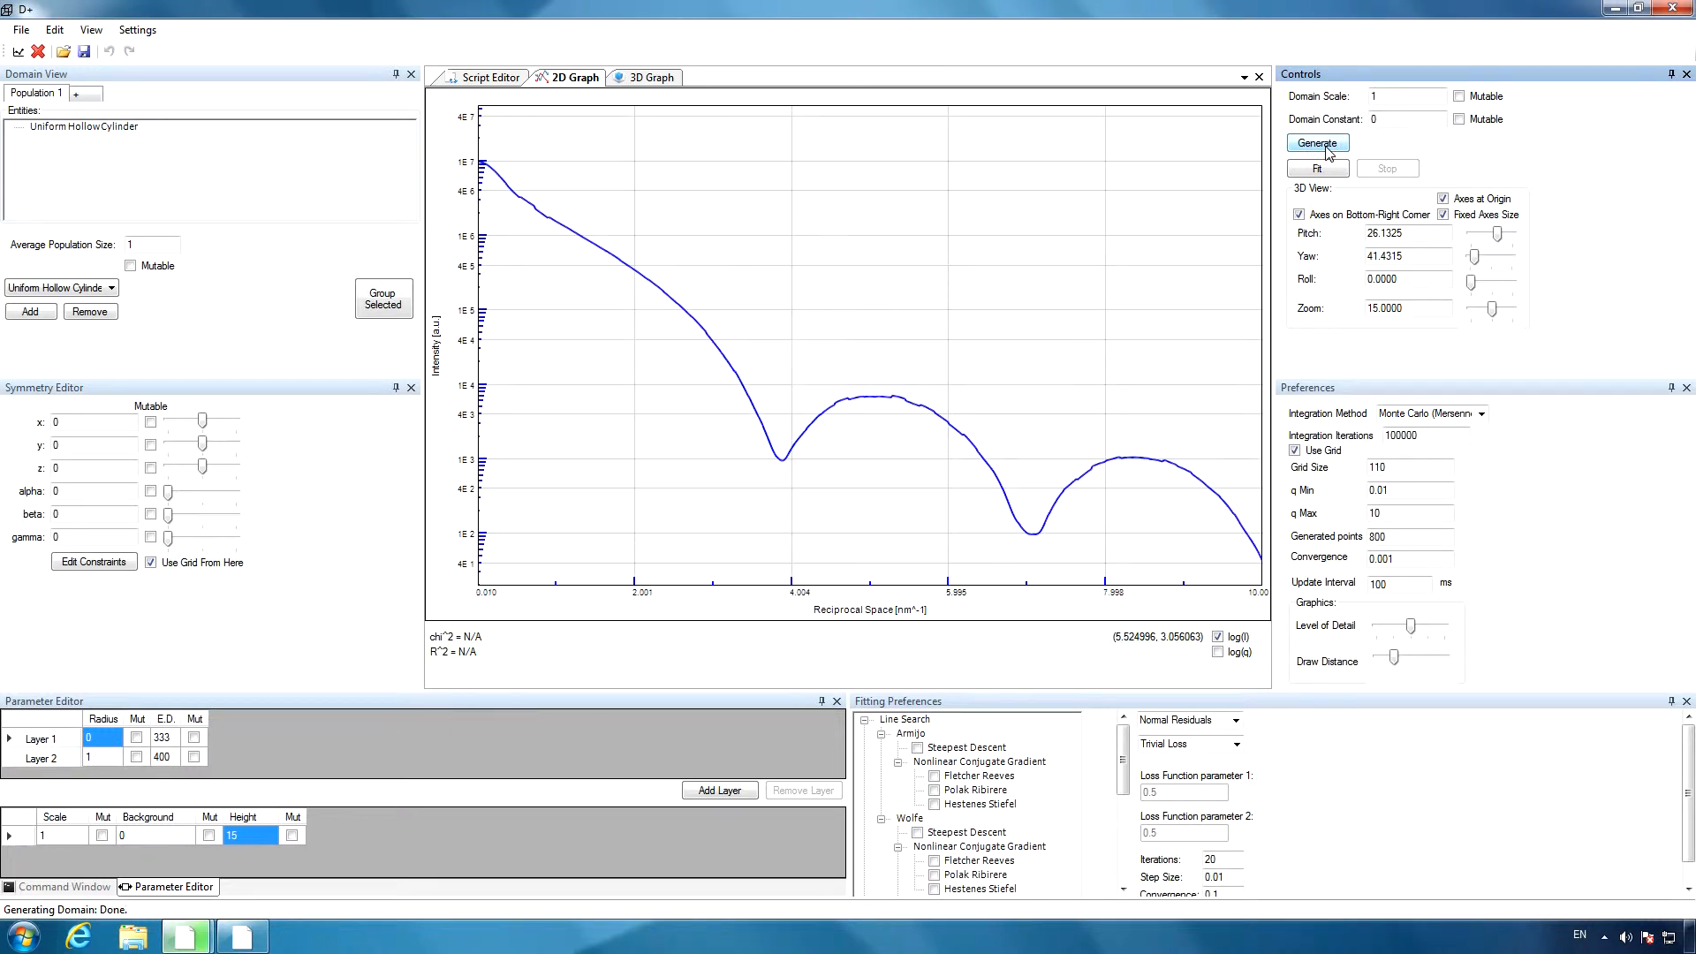
pyautogui.moveTo(727, 373); pyautogui.dragTo(883, 481)
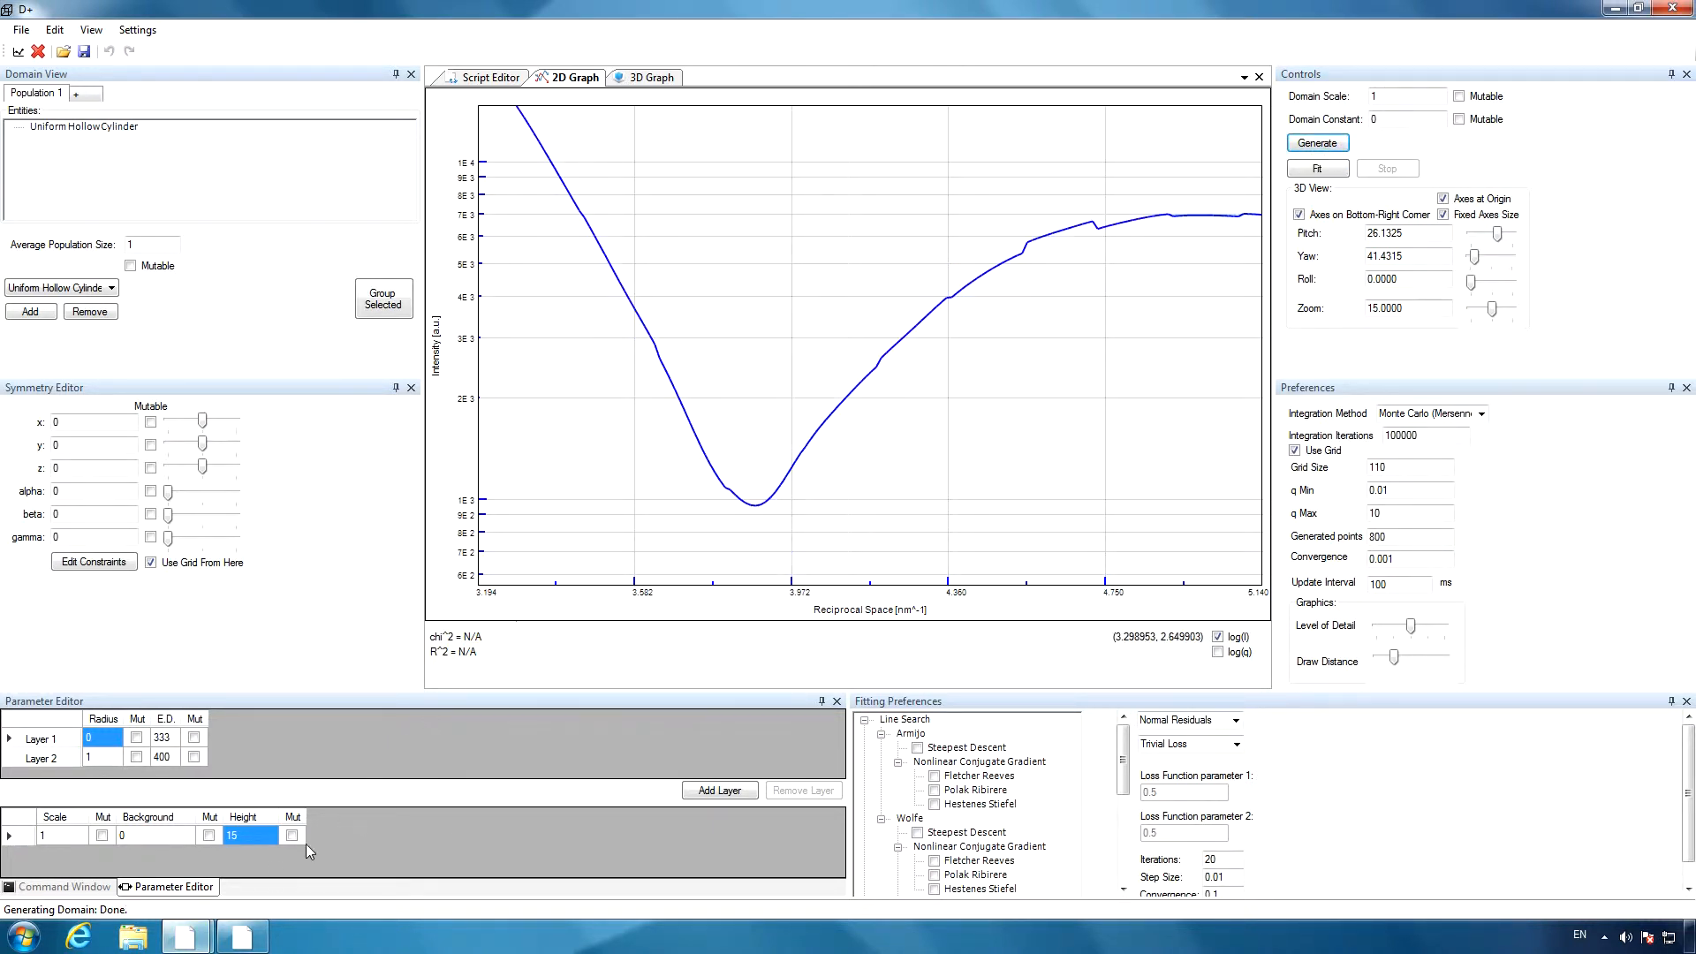
# Set the integration iterations to the suggested 1E6, regenerate the curve, and magnify the region around its first minimum.
pyautogui.click(250, 943)
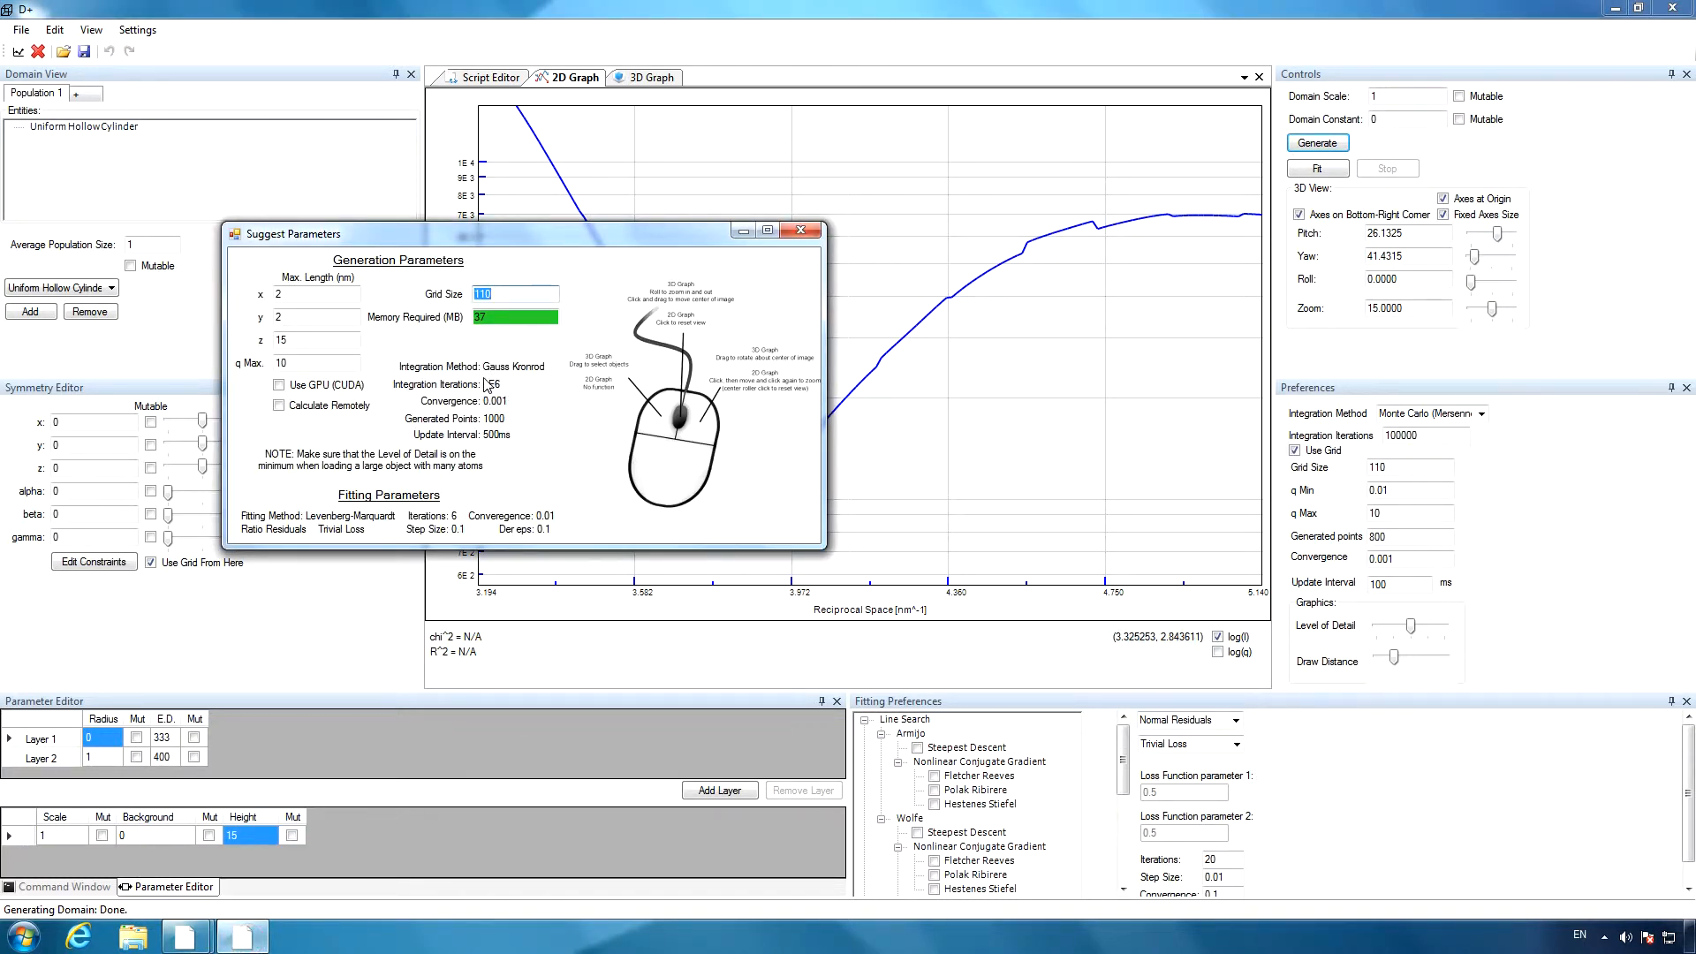
pyautogui.click(1404, 435)
pyautogui.doubleClick(1427, 435)
pyautogui.write('1E6')
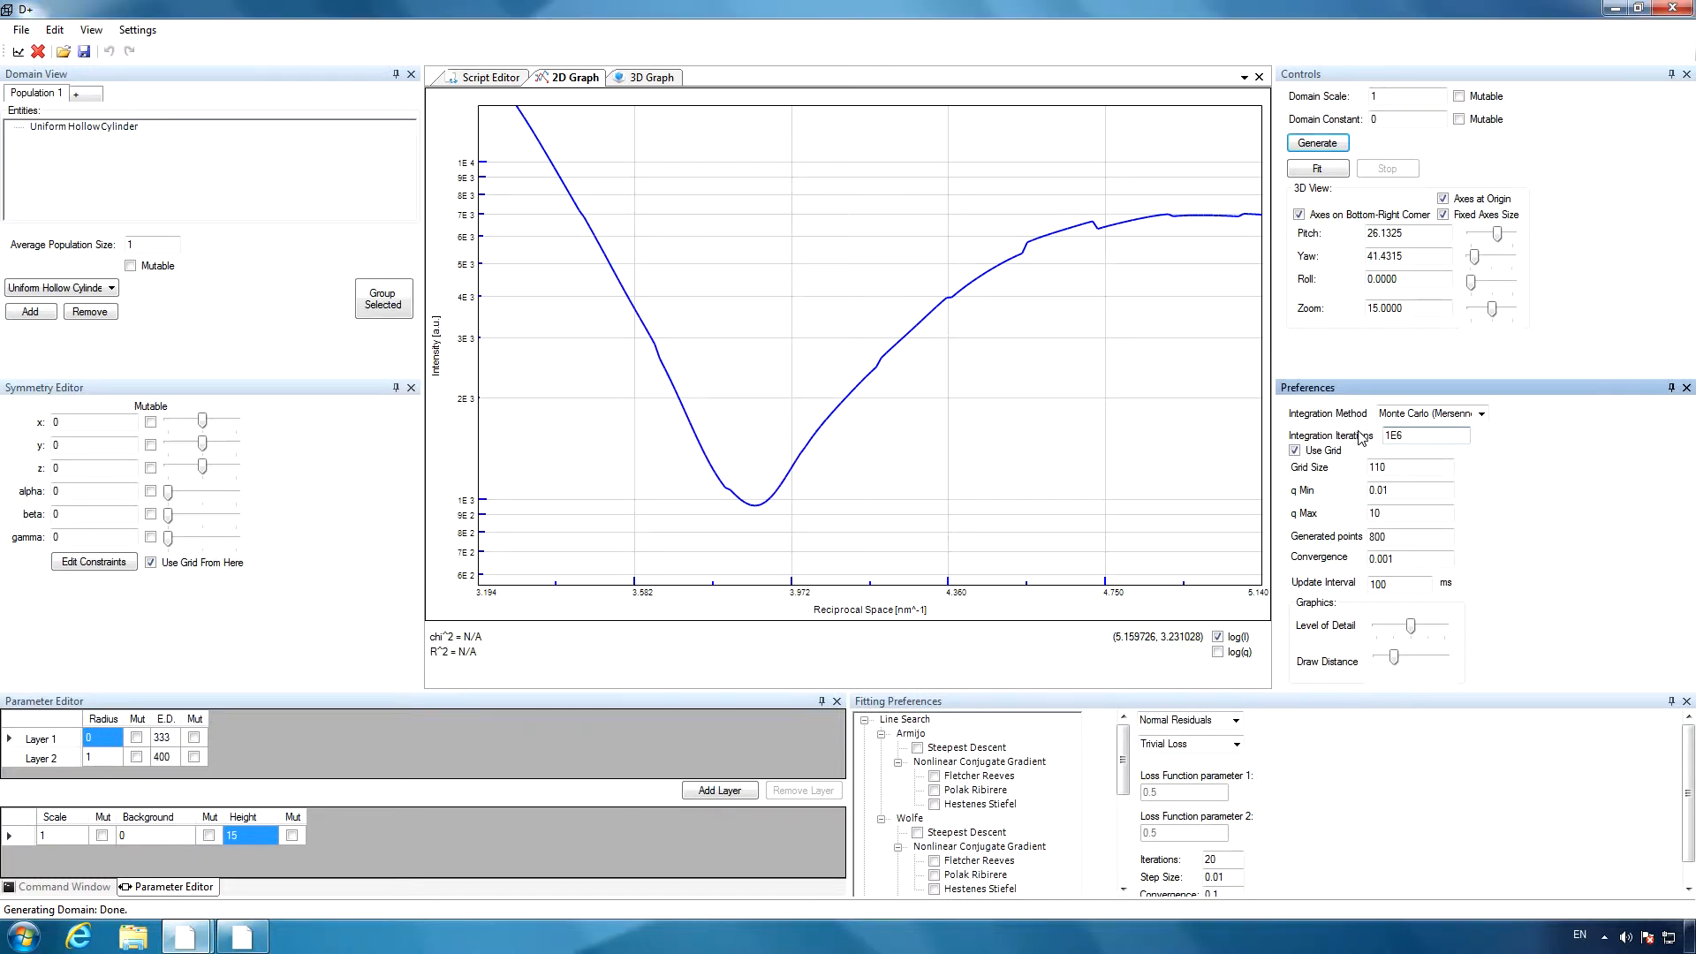
pyautogui.click(1325, 144)
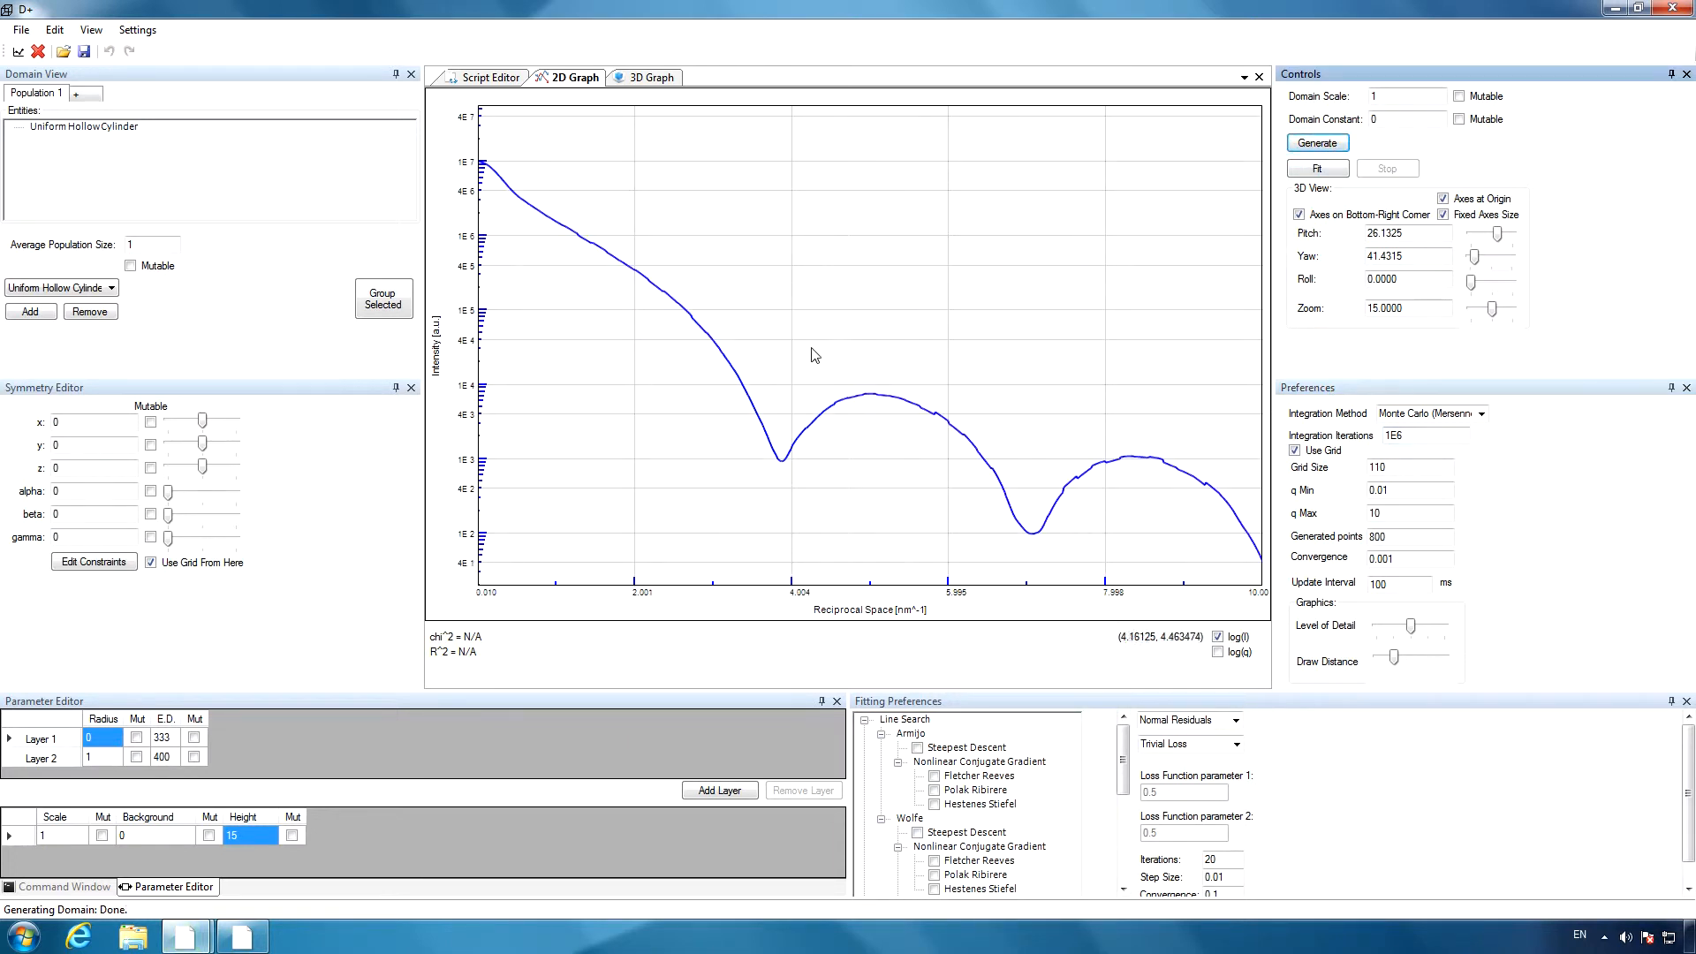
pyautogui.moveTo(738, 382); pyautogui.dragTo(890, 483)
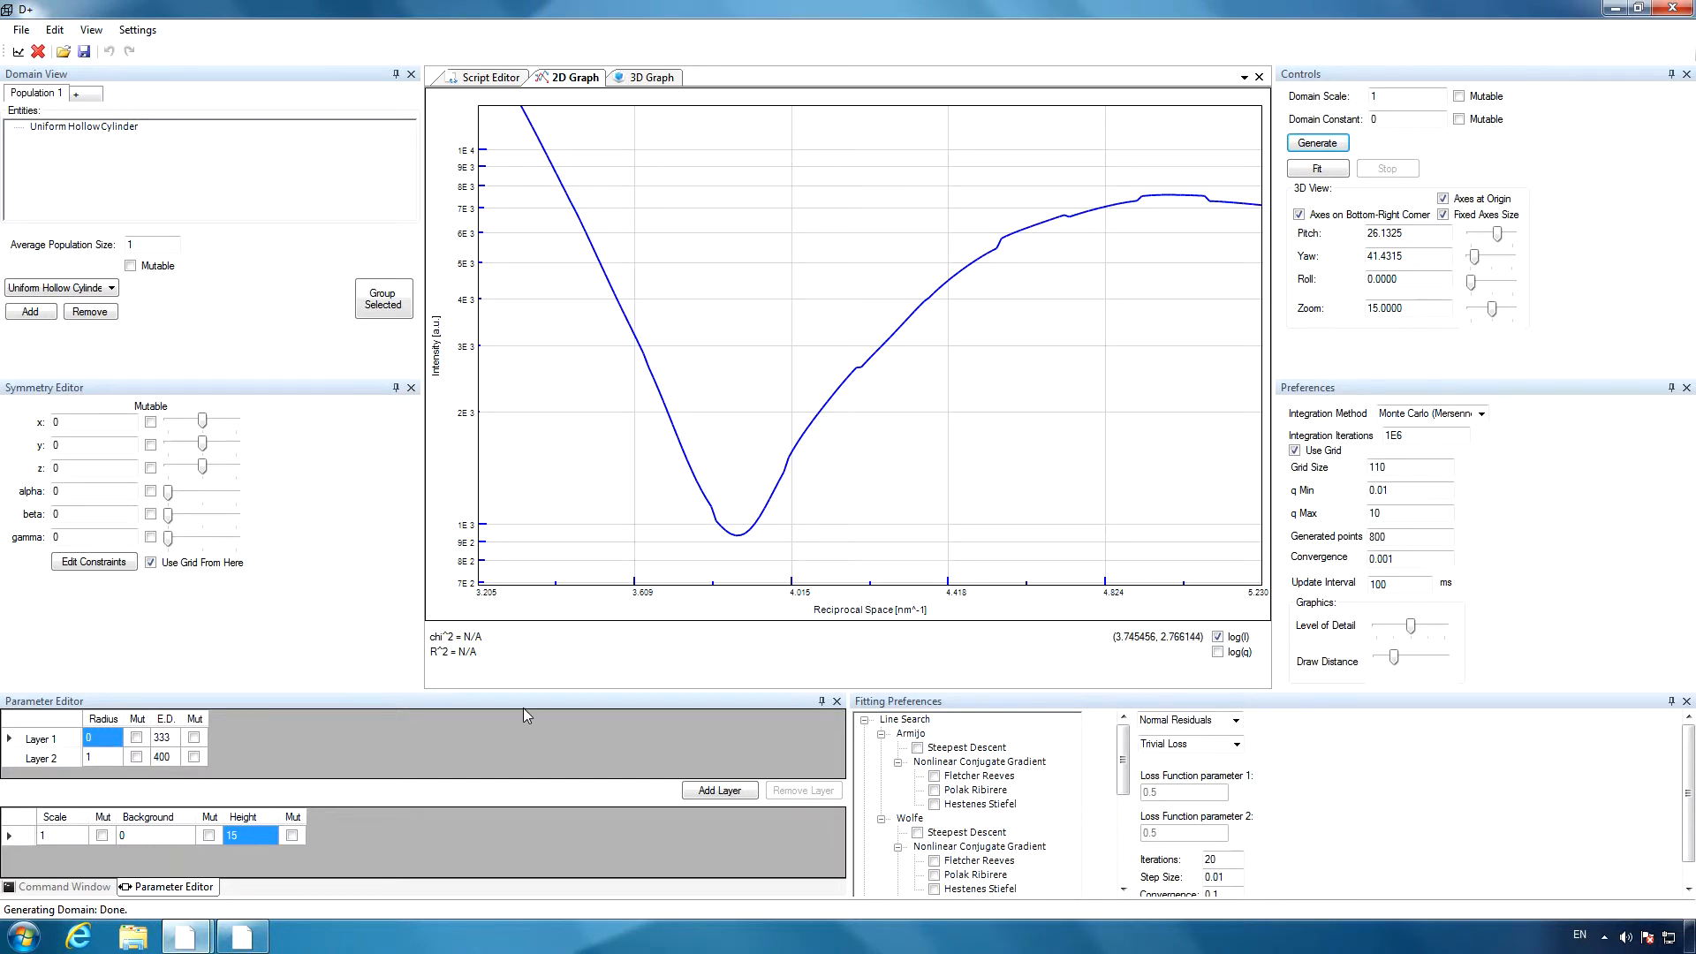
# Switch the integration method to Adaptive Gauss Kronrod, regenerate the curve, inspect its first minimum up close, and restore the full graph view.
pyautogui.click(242, 935)
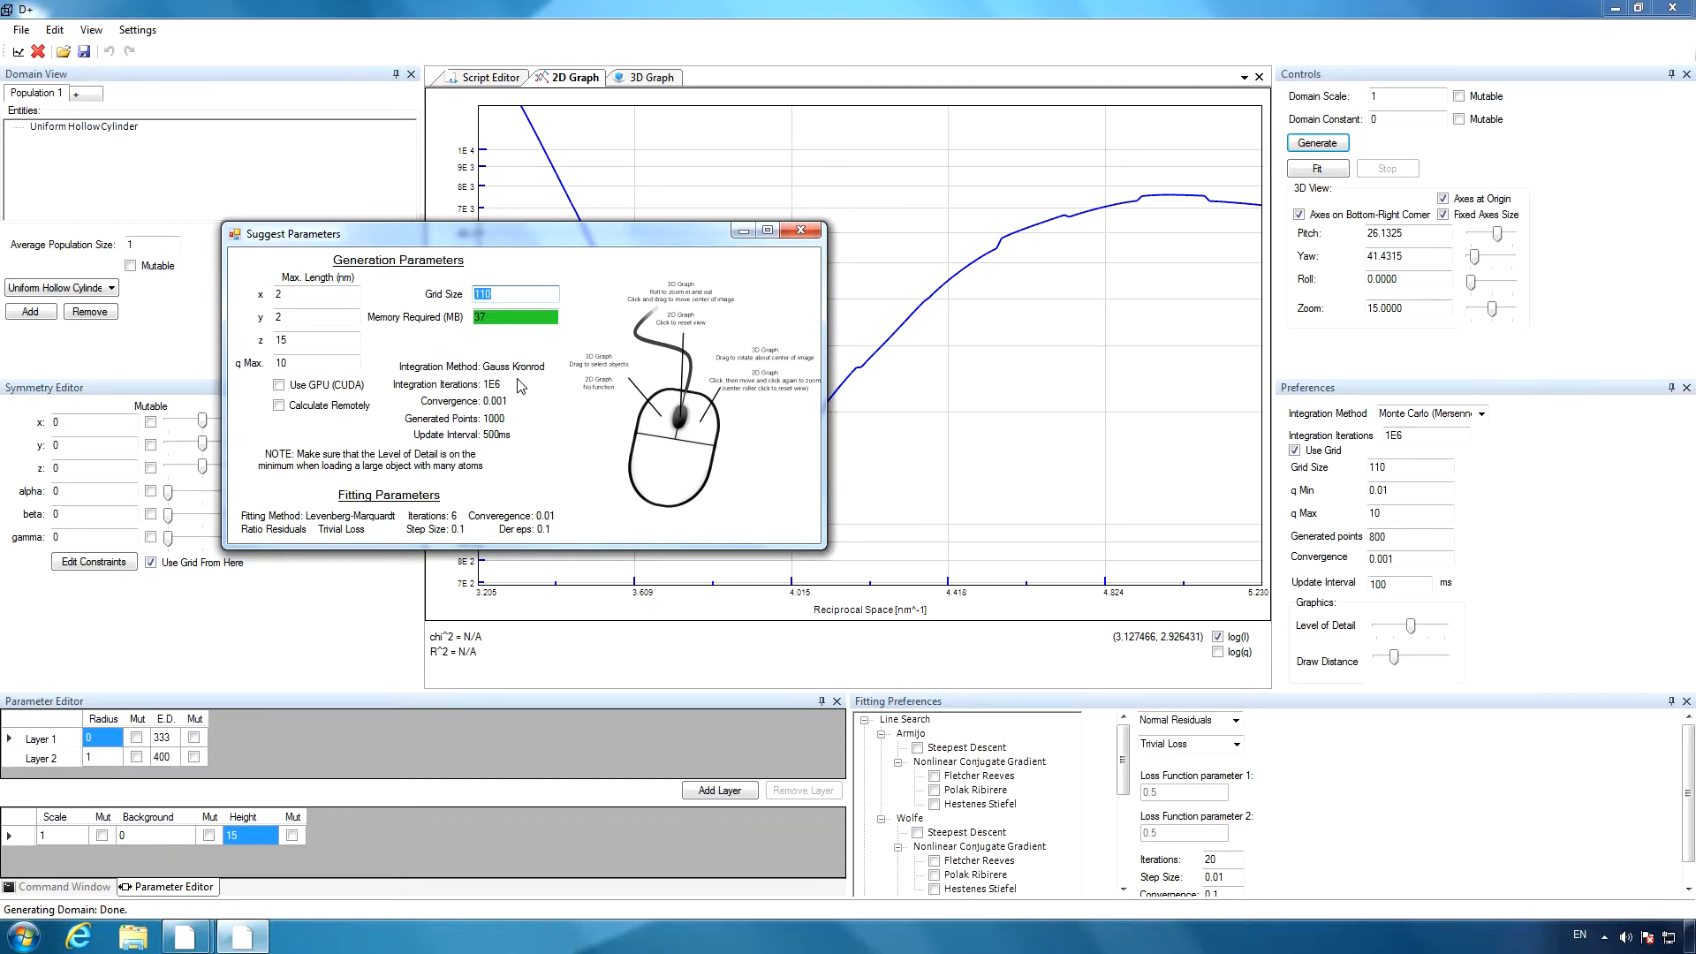
pyautogui.click(1484, 423)
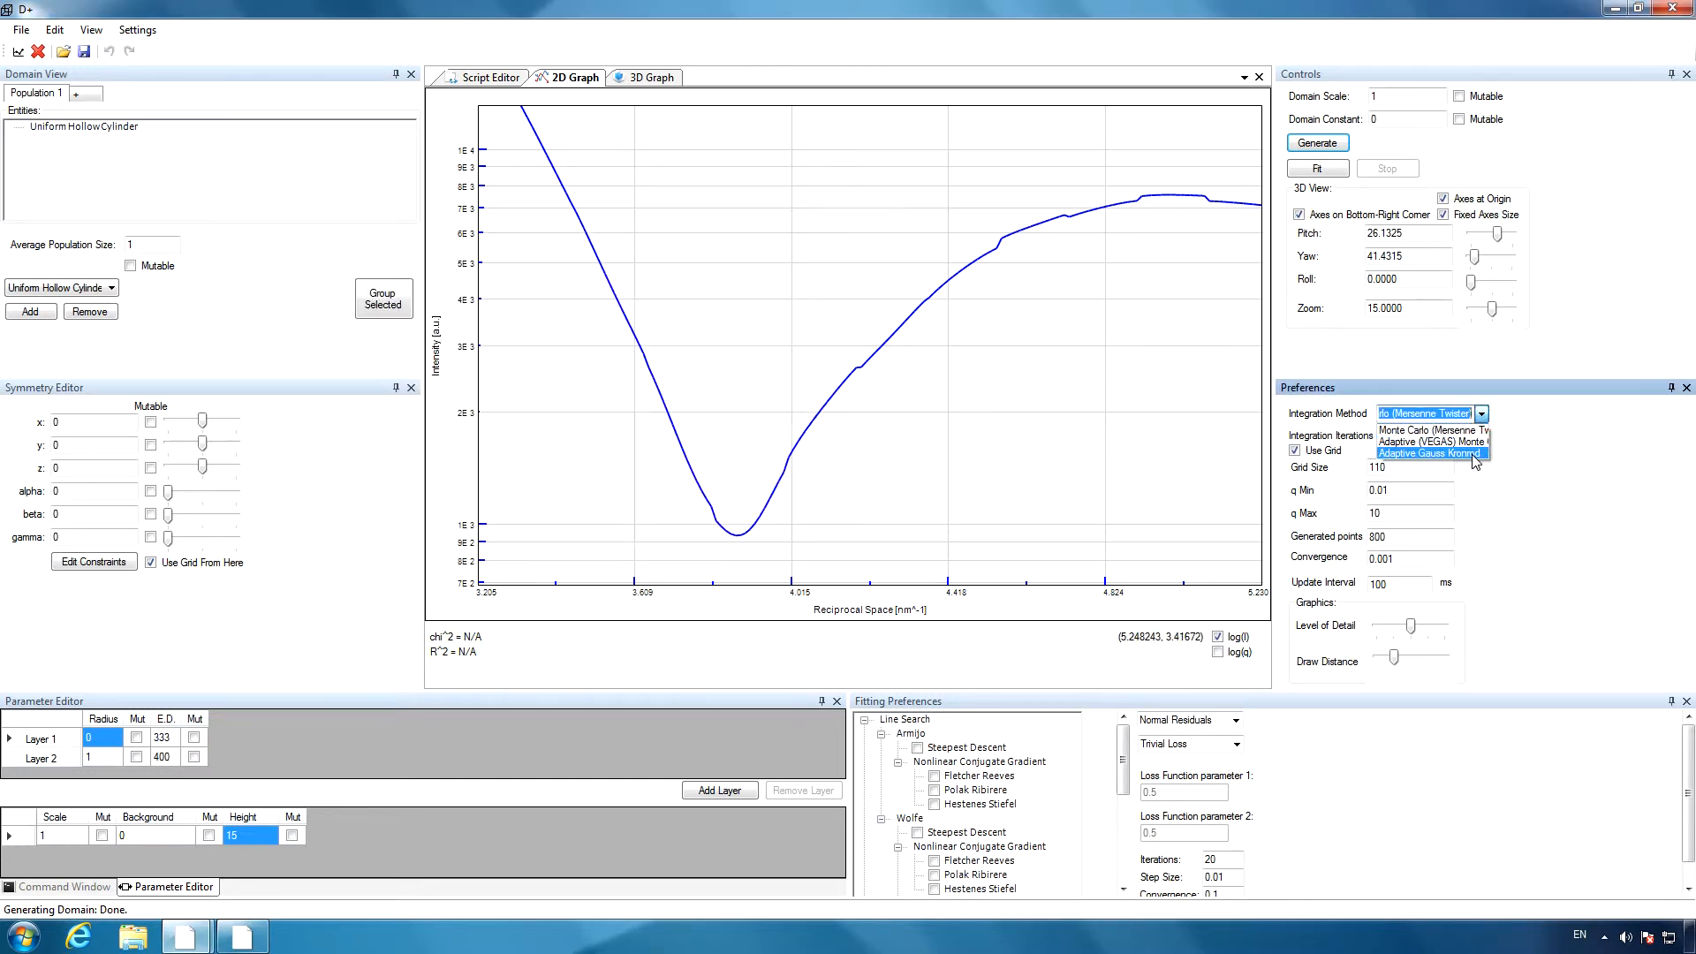
pyautogui.click(1472, 454)
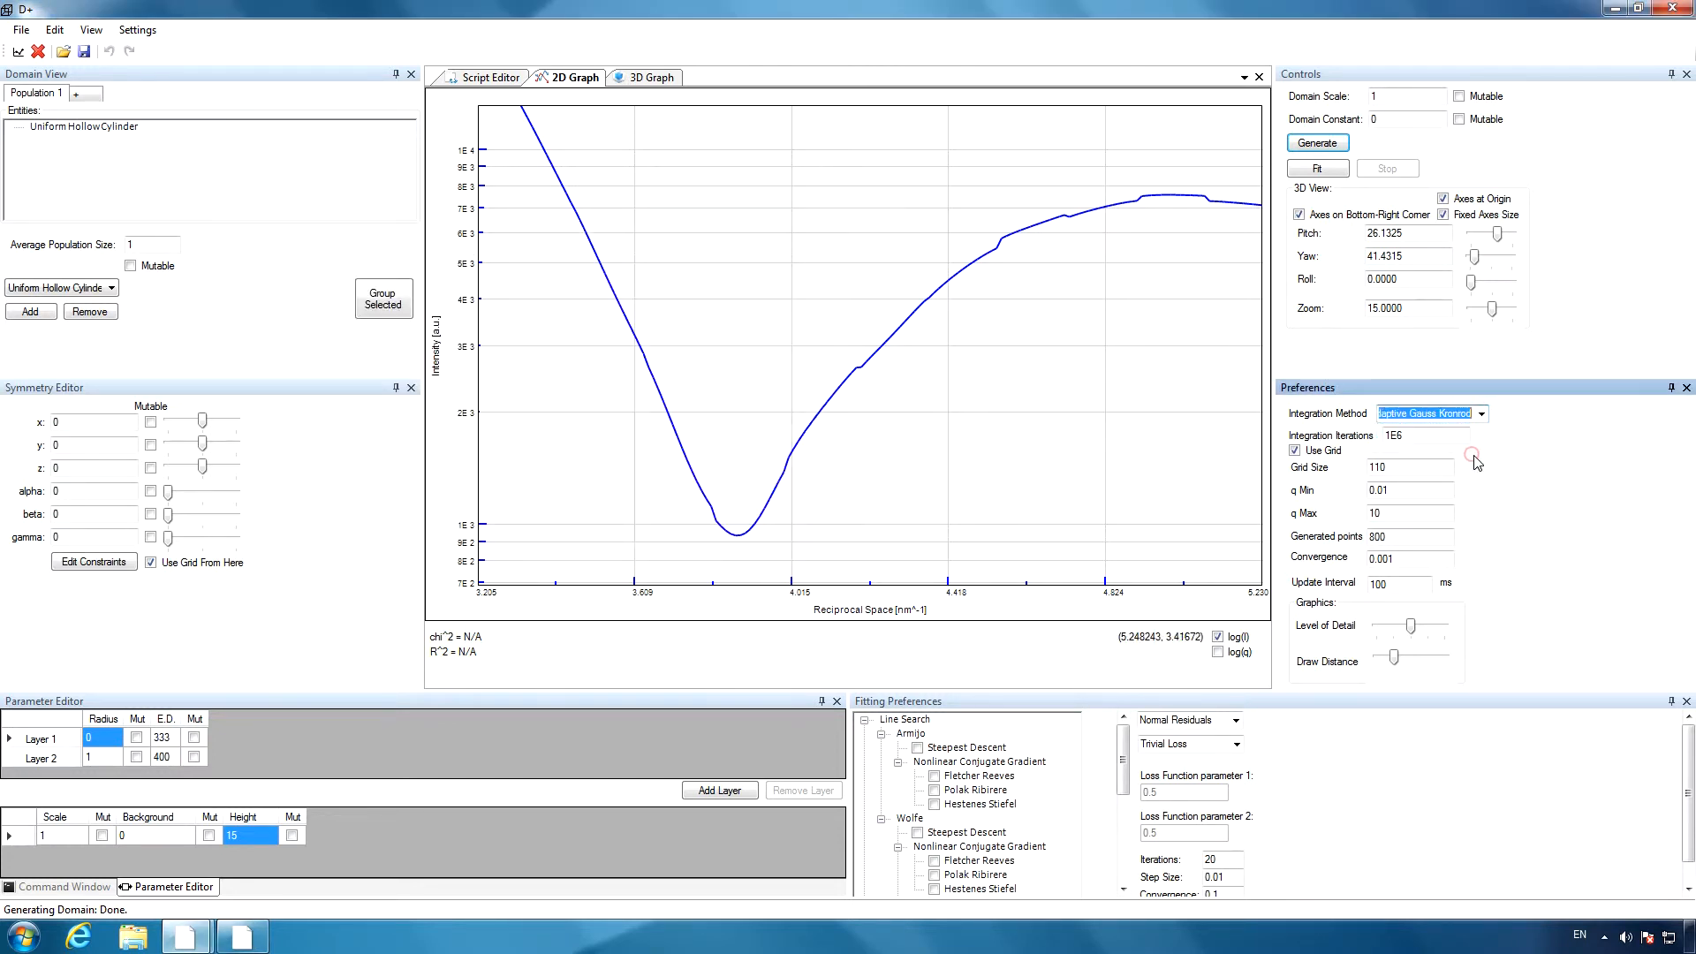
pyautogui.click(1321, 145)
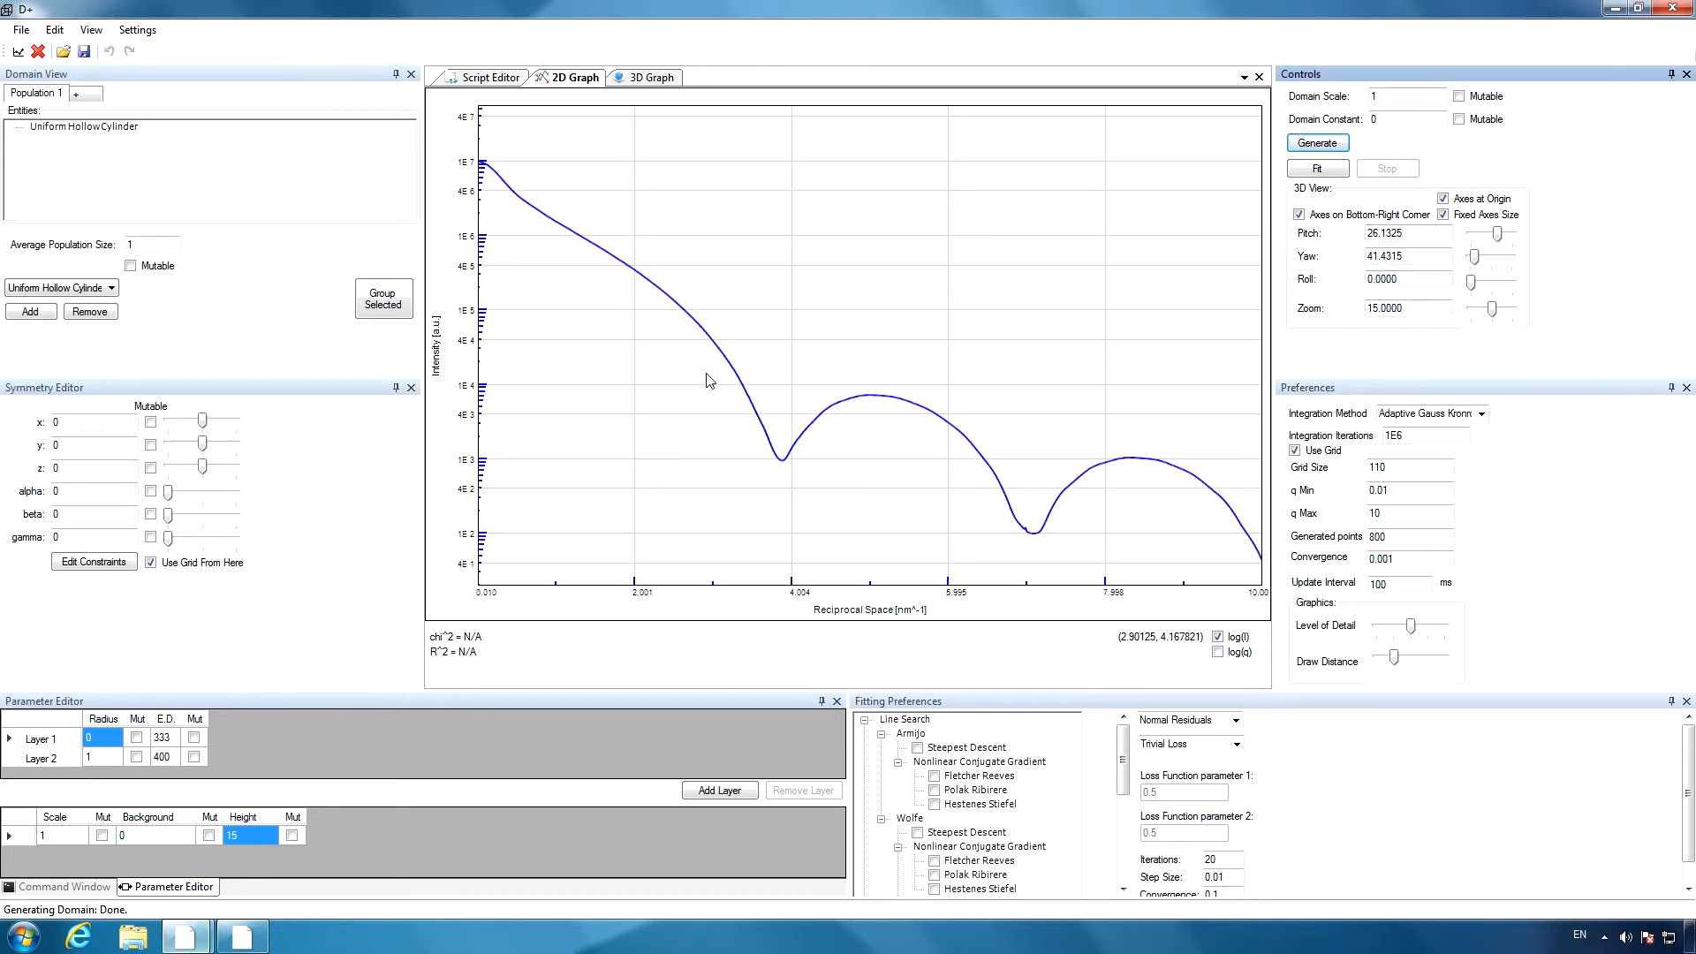
pyautogui.moveTo(707, 369); pyautogui.dragTo(930, 484)
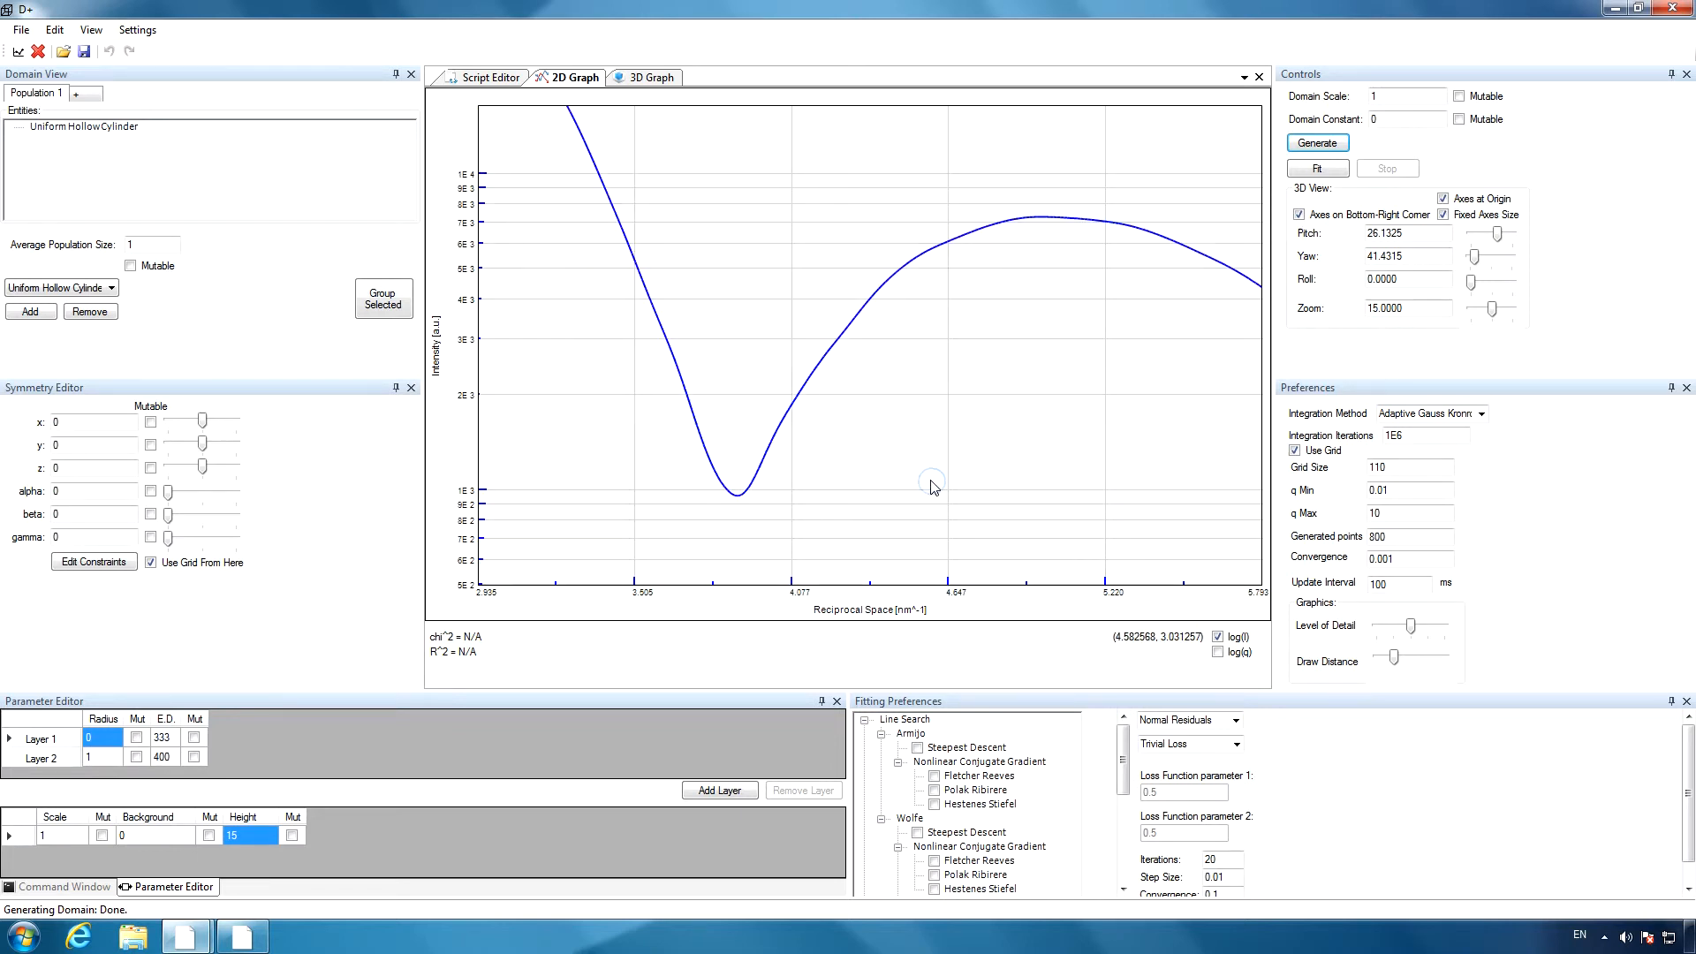
pyautogui.rightClick(867, 450)
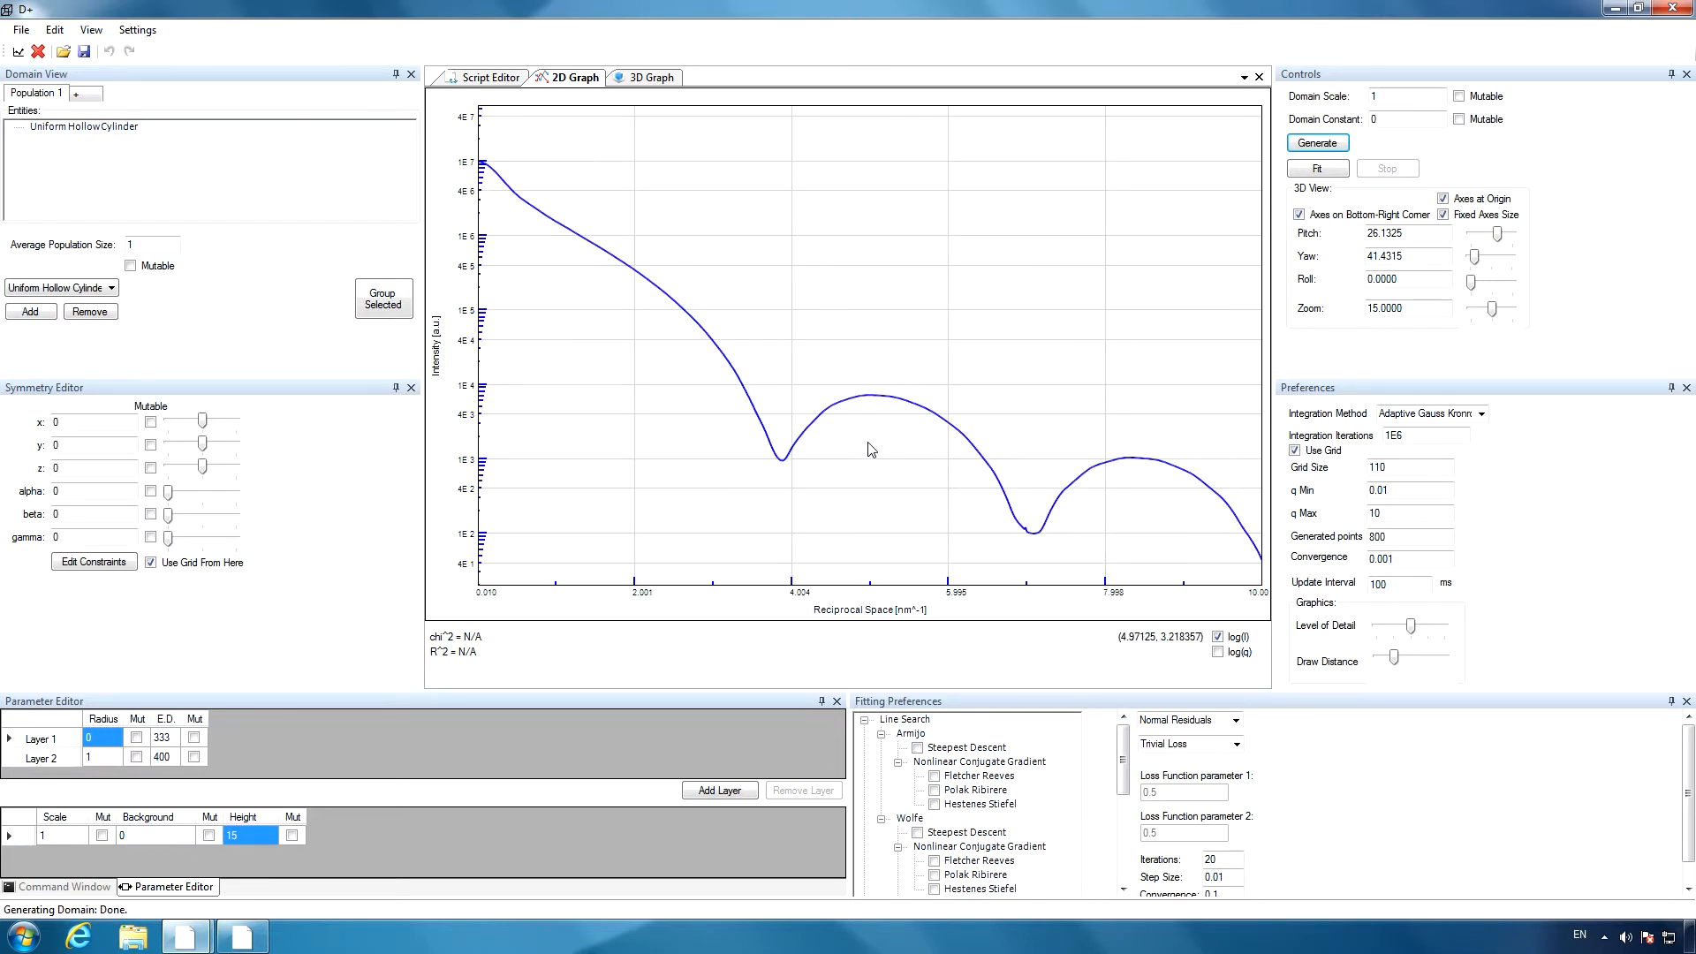
# Load the X+Cylinder signal file from the Desktop and magnify the region around the first minimum to compare the curves.
pyautogui.click(17, 50)
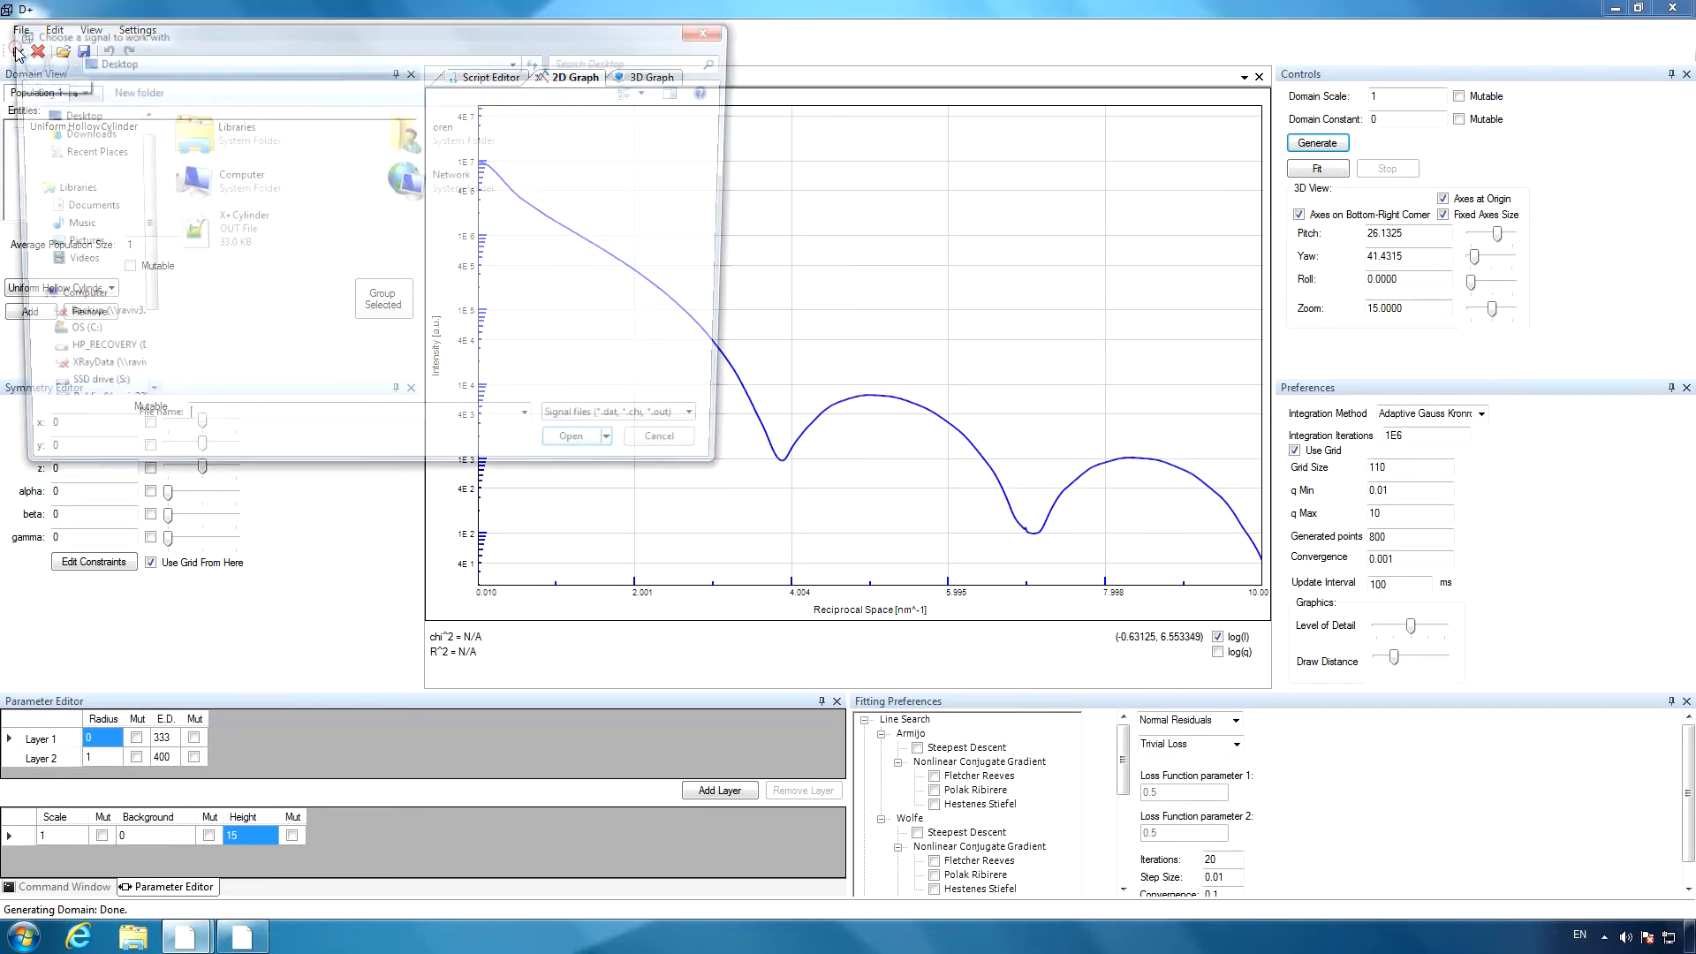
pyautogui.click(230, 245)
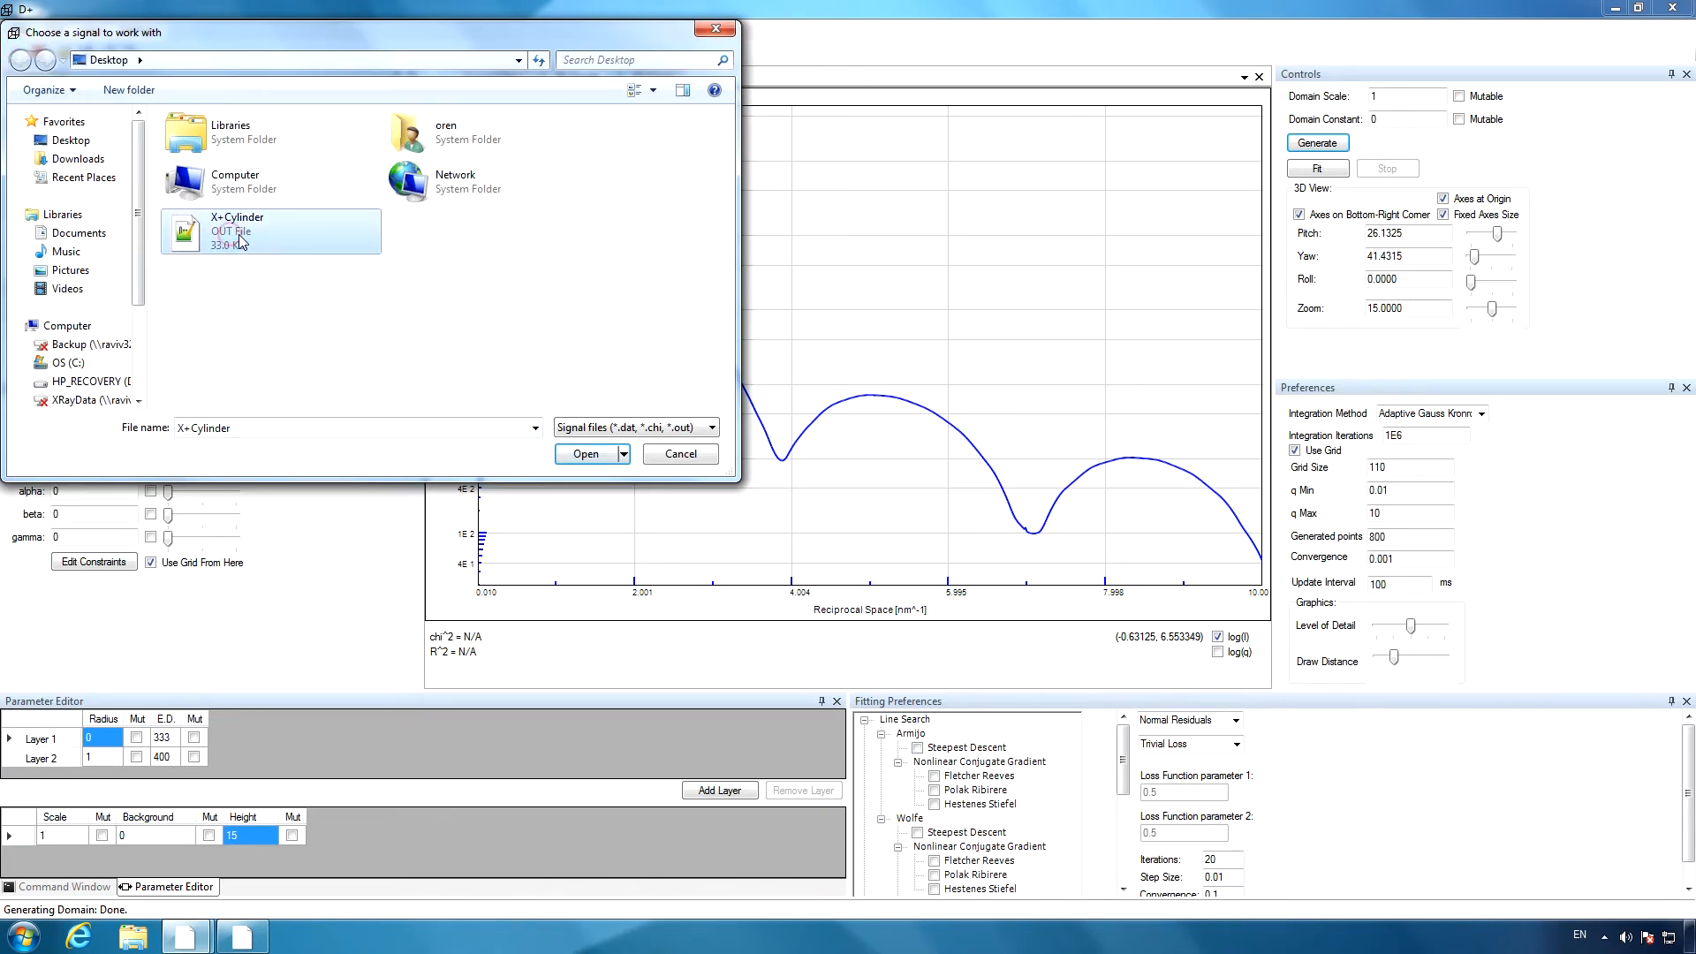
pyautogui.doubleClick(241, 237)
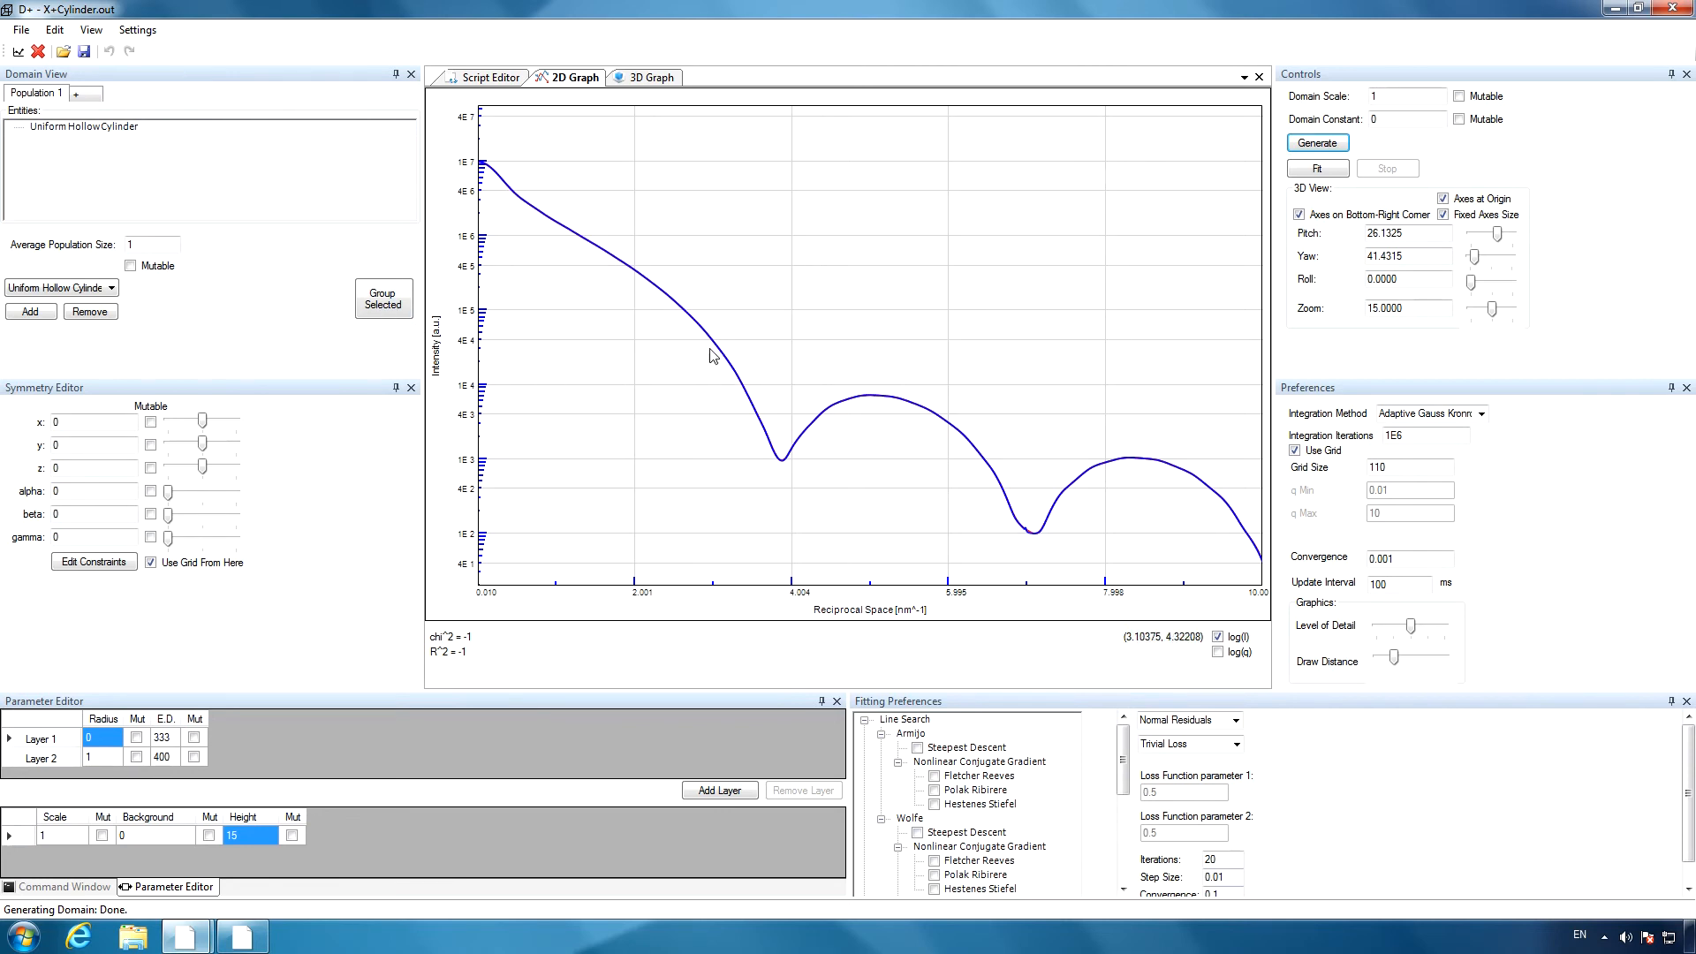
pyautogui.moveTo(678, 334); pyautogui.dragTo(977, 513)
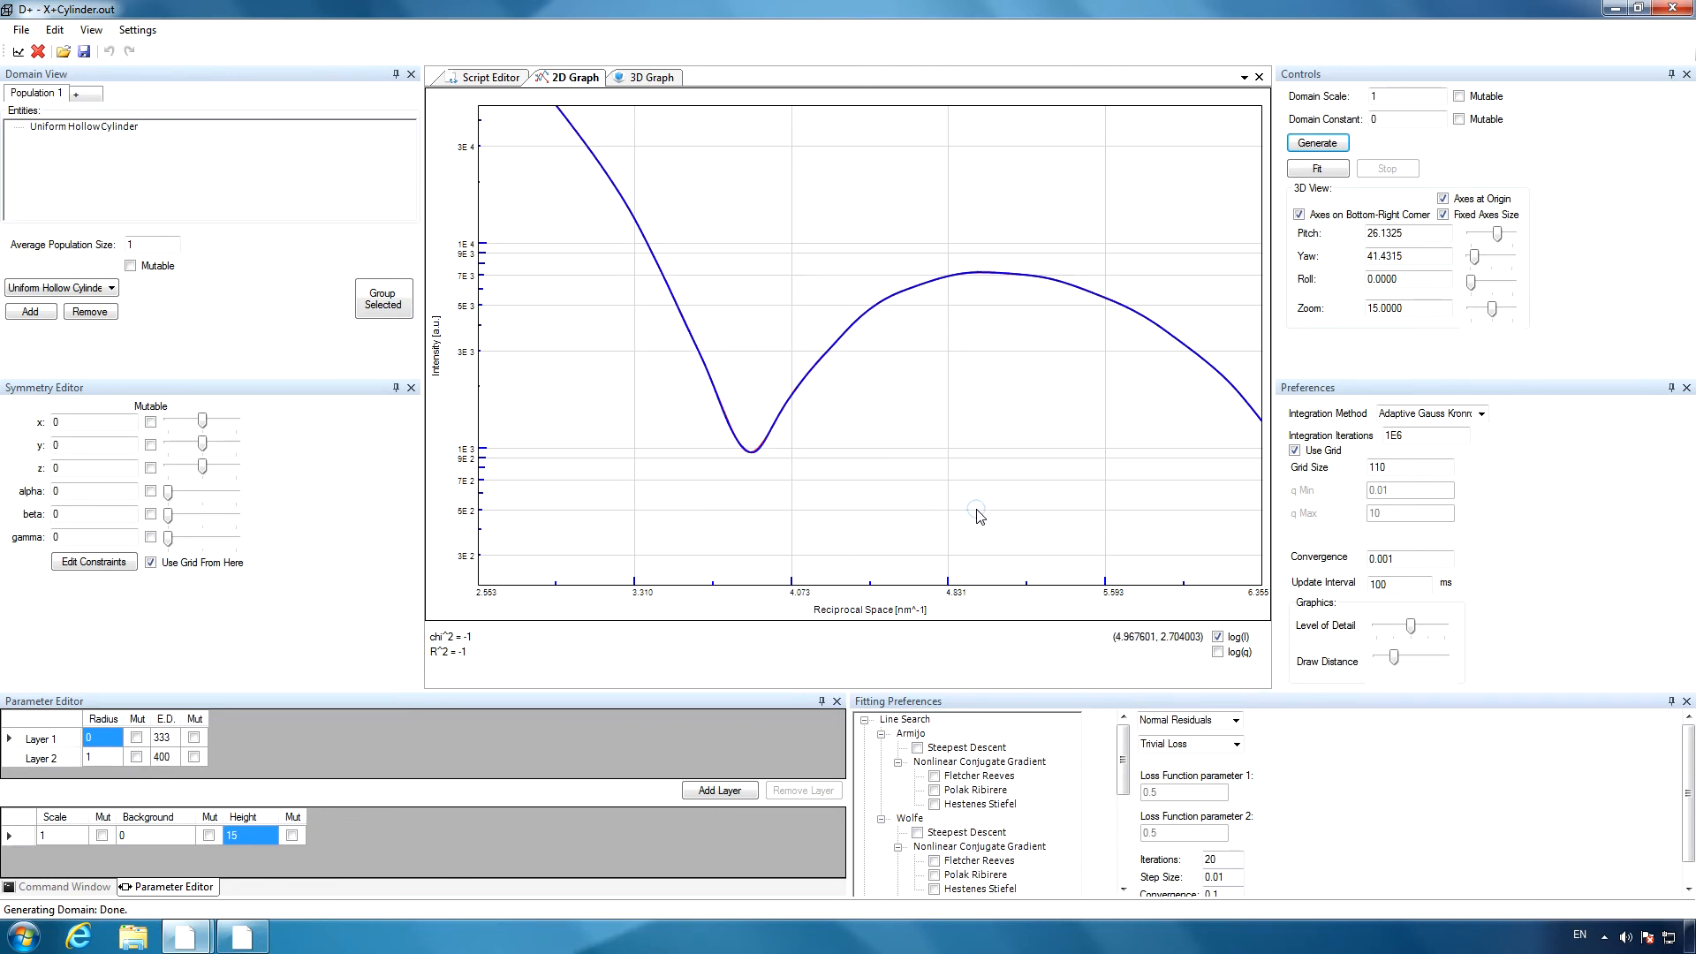